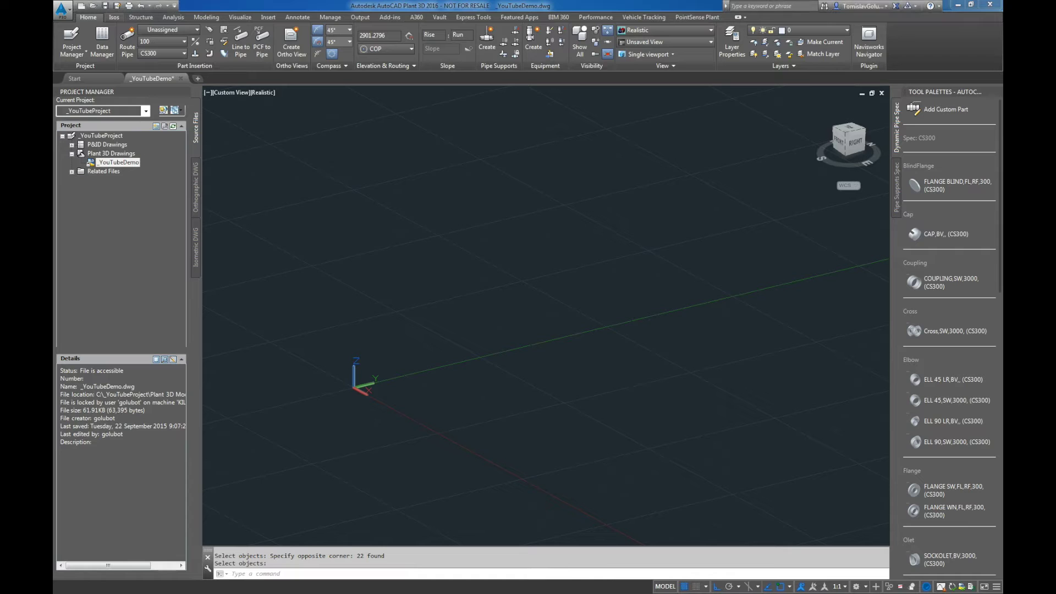
Start a new vessel in Create Equipment and remove its default Lug and Platform trims
left_click(114, 17)
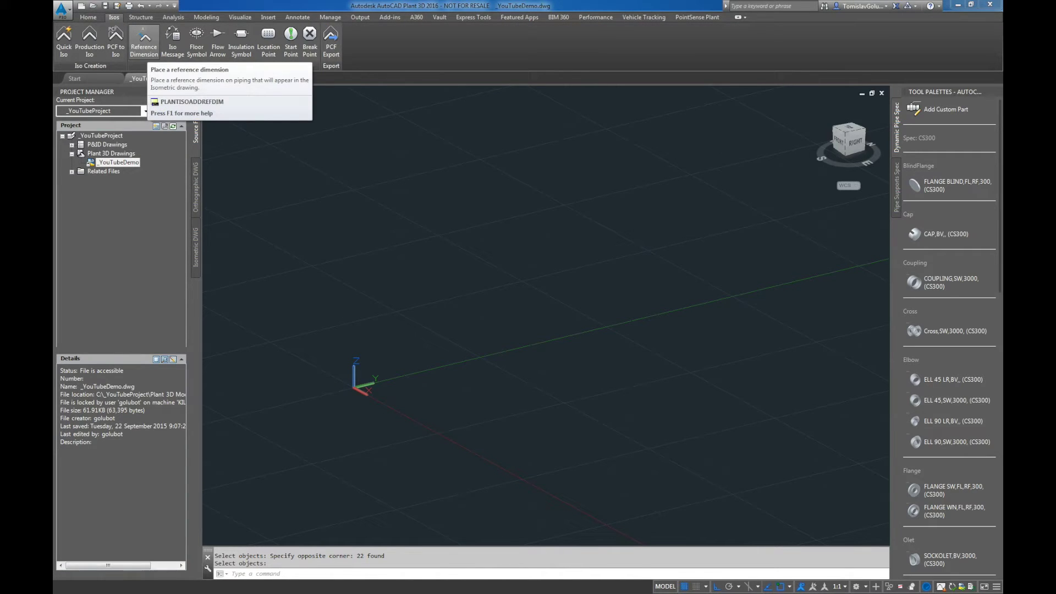
left_click(88, 17)
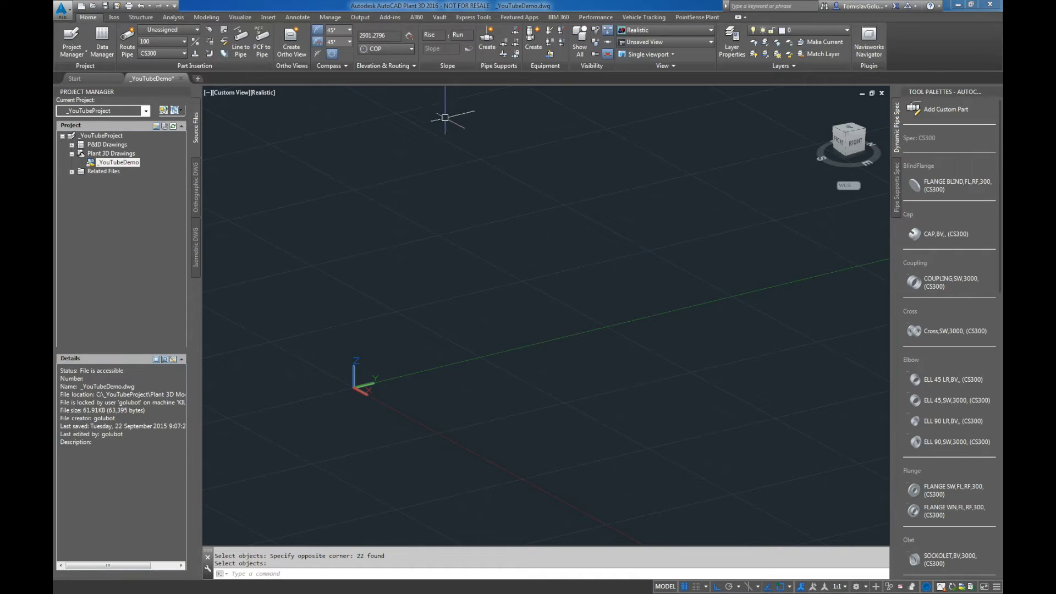
left_click(533, 40)
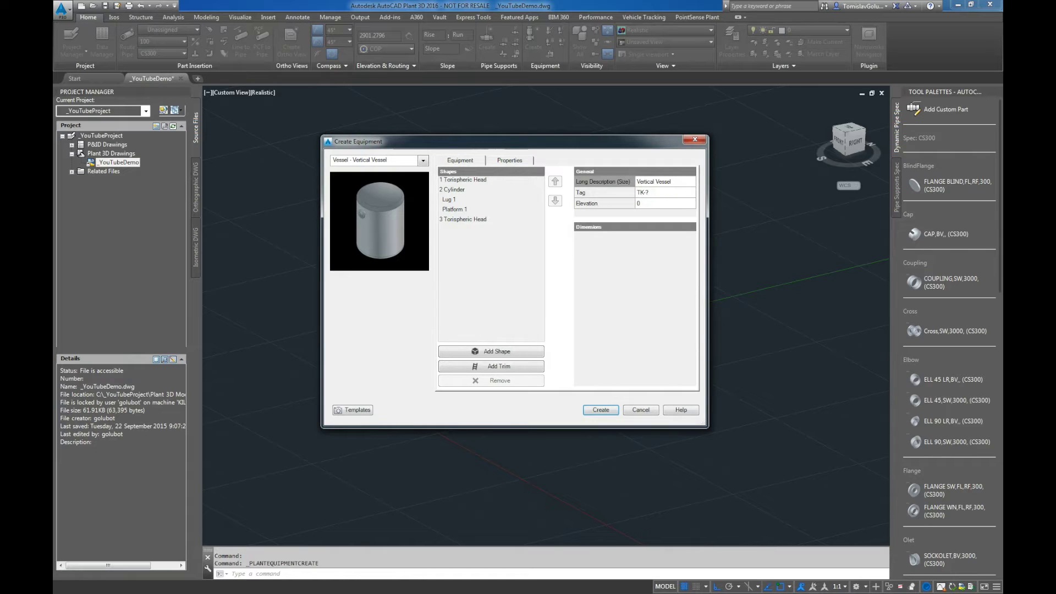
left_click(454, 189)
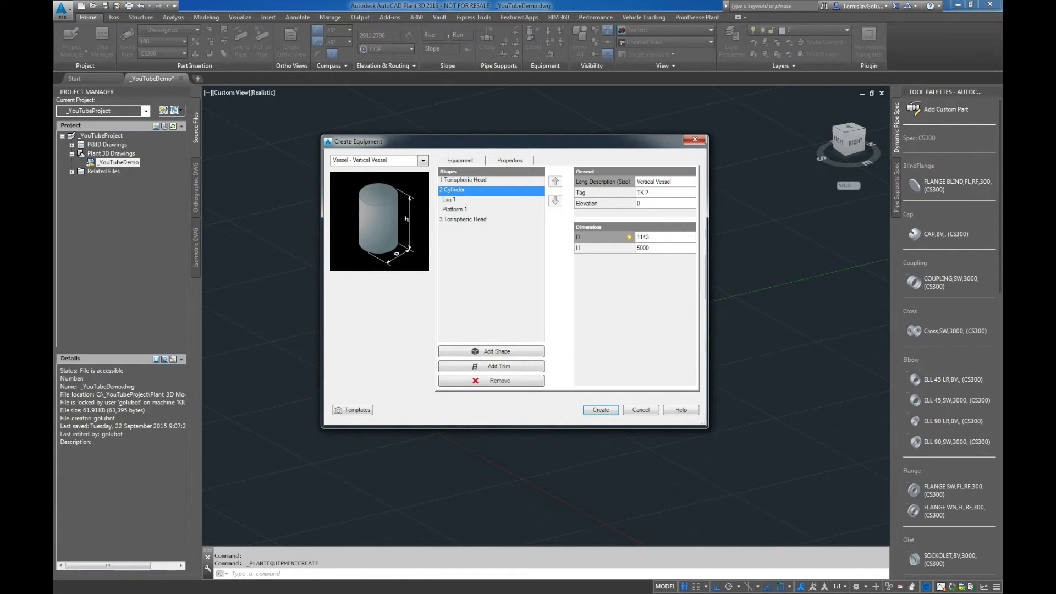
left_click(448, 199)
left_click(454, 209)
left_click(449, 200)
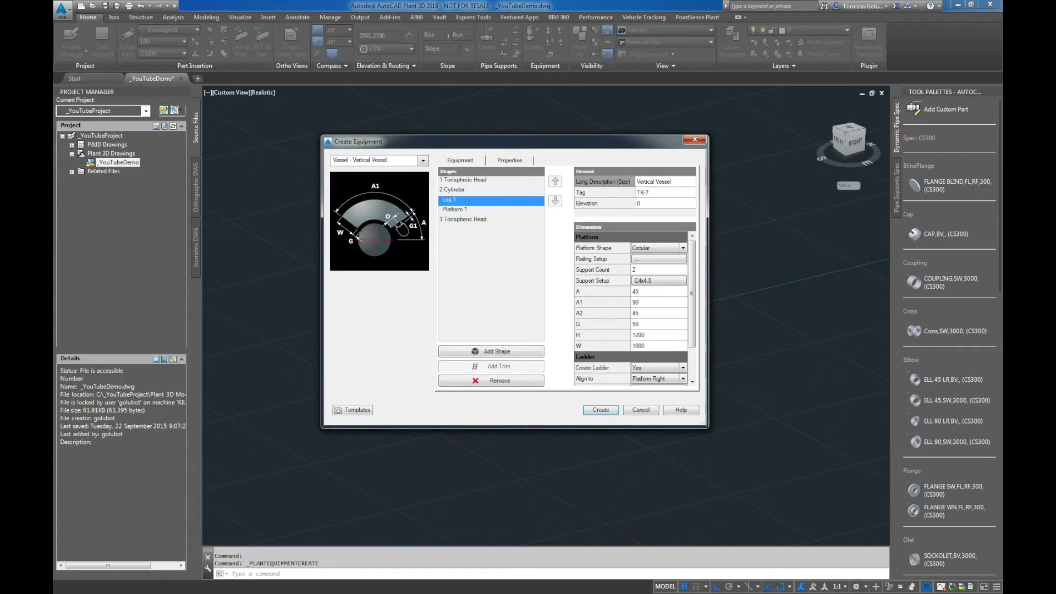
left_click(498, 381)
left_click(498, 381)
Add a Platform trim and a Lug trim to the cylinder, then create the vessel
left_click(455, 189)
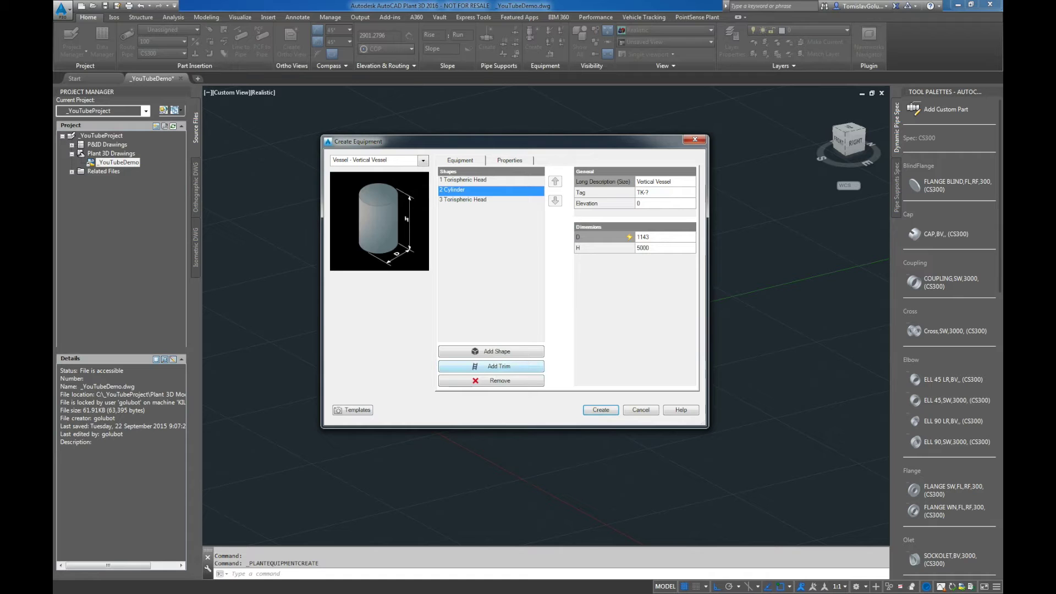
left_click(491, 366)
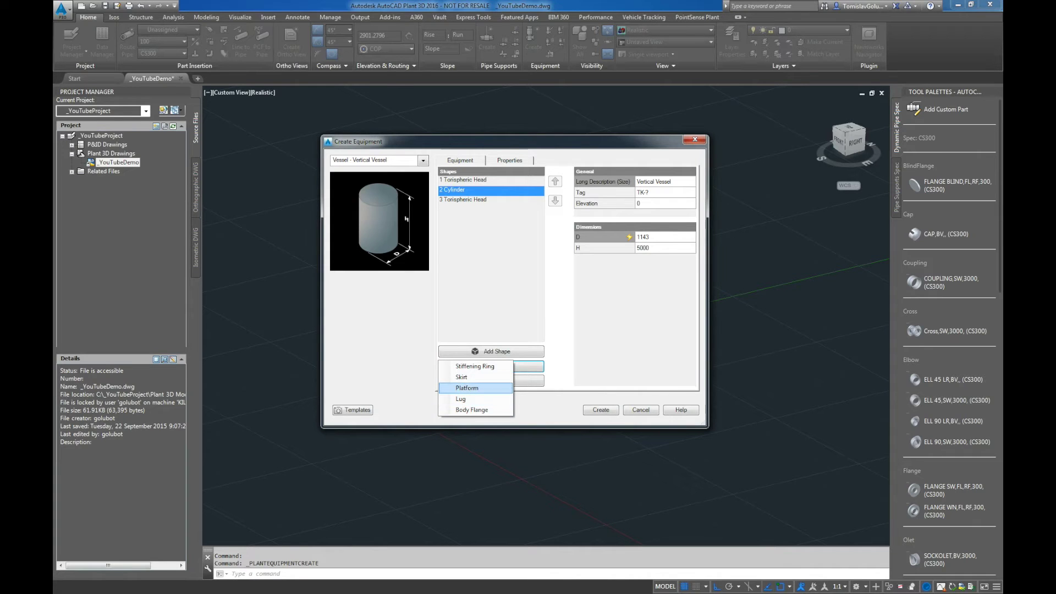
left_click(471, 387)
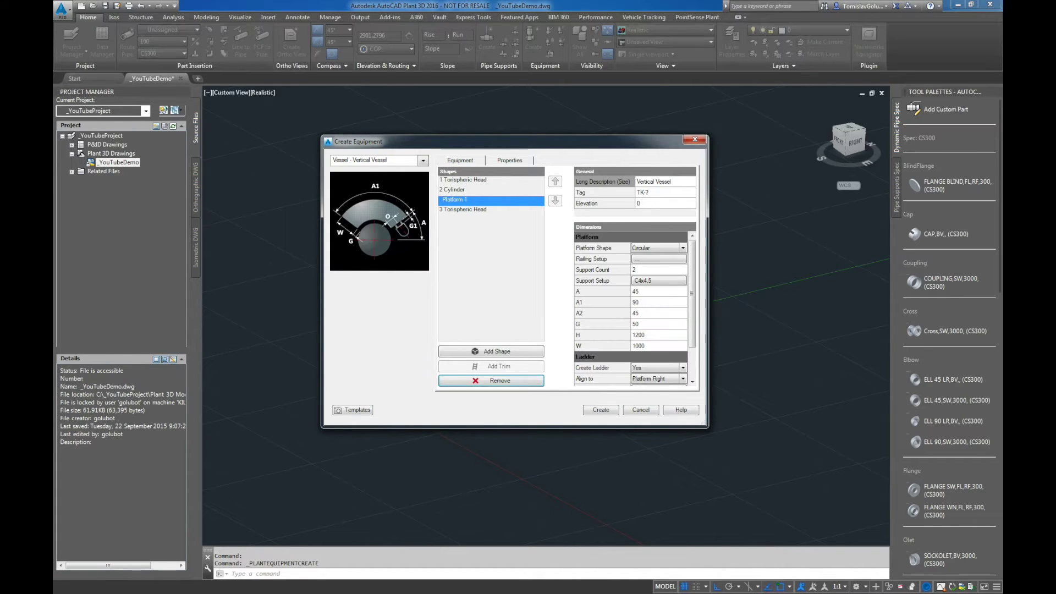
left_click(455, 189)
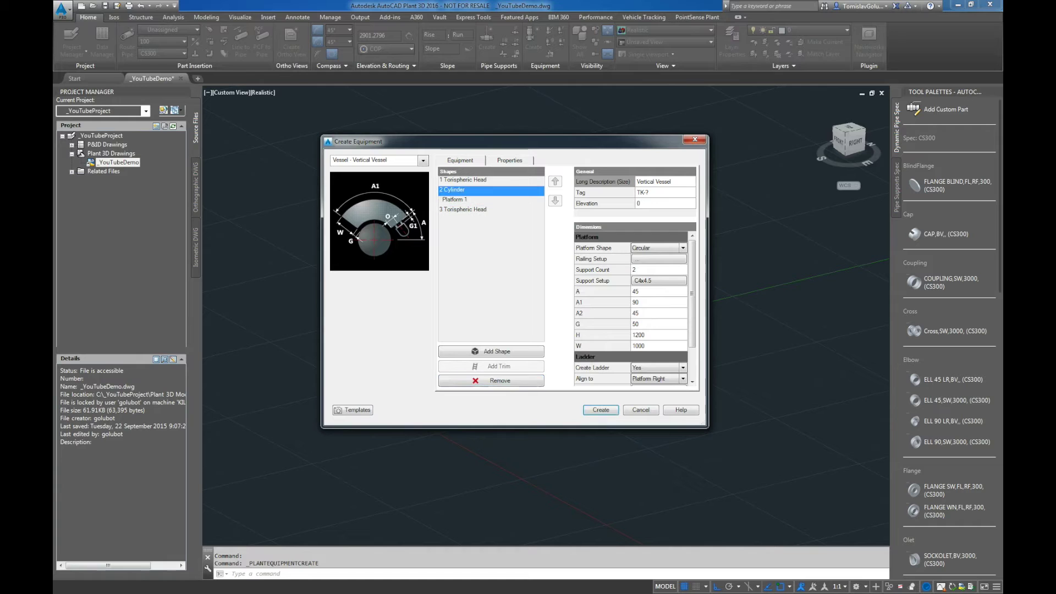
left_click(492, 366)
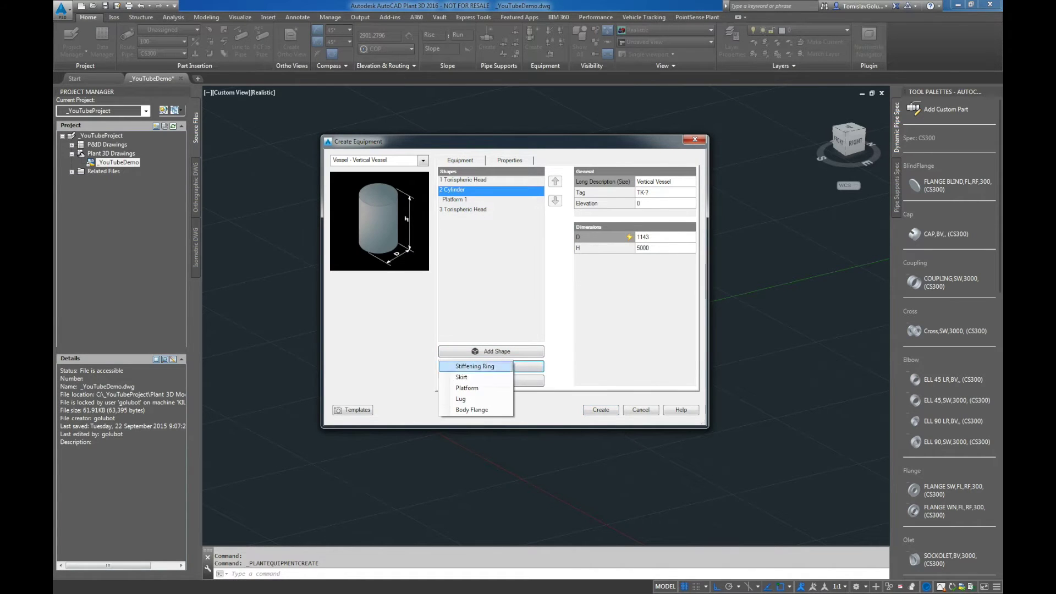
left_click(471, 398)
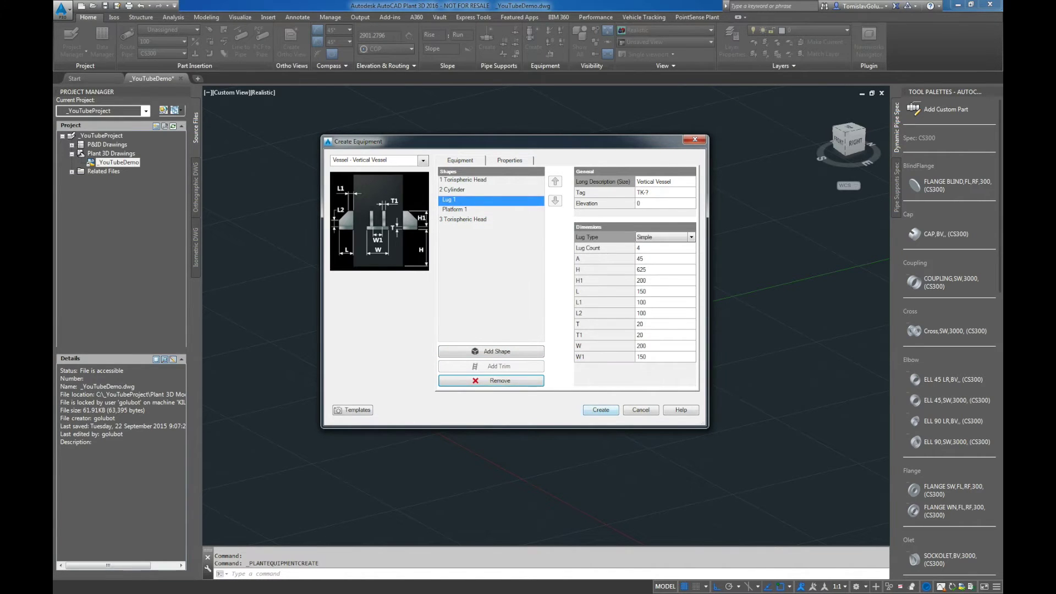
left_click(601, 410)
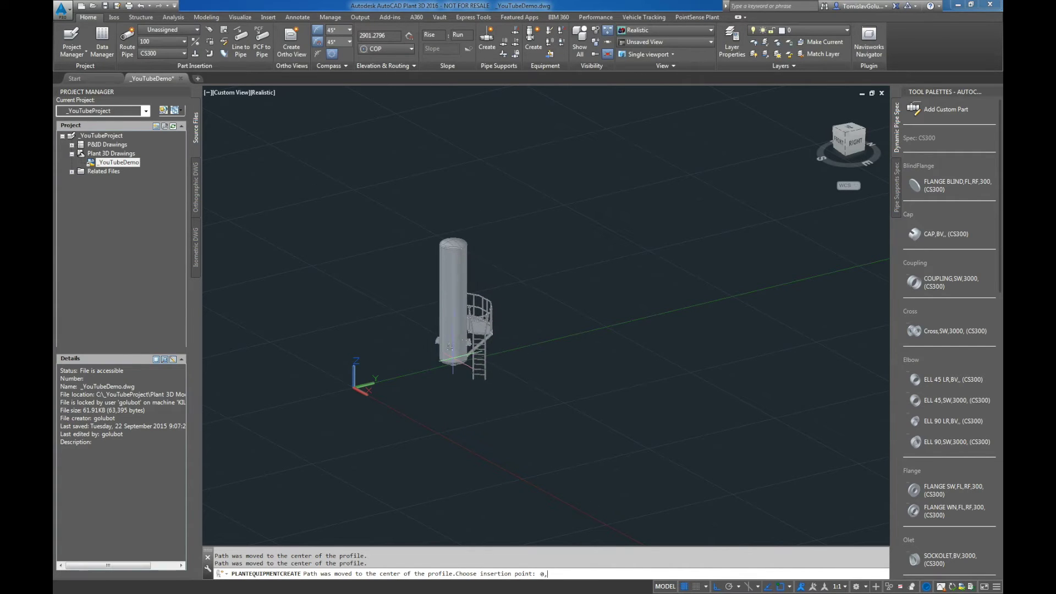
Place the vessel at 0,0 with default rotation and orbit to view its front and sides
key("Return")
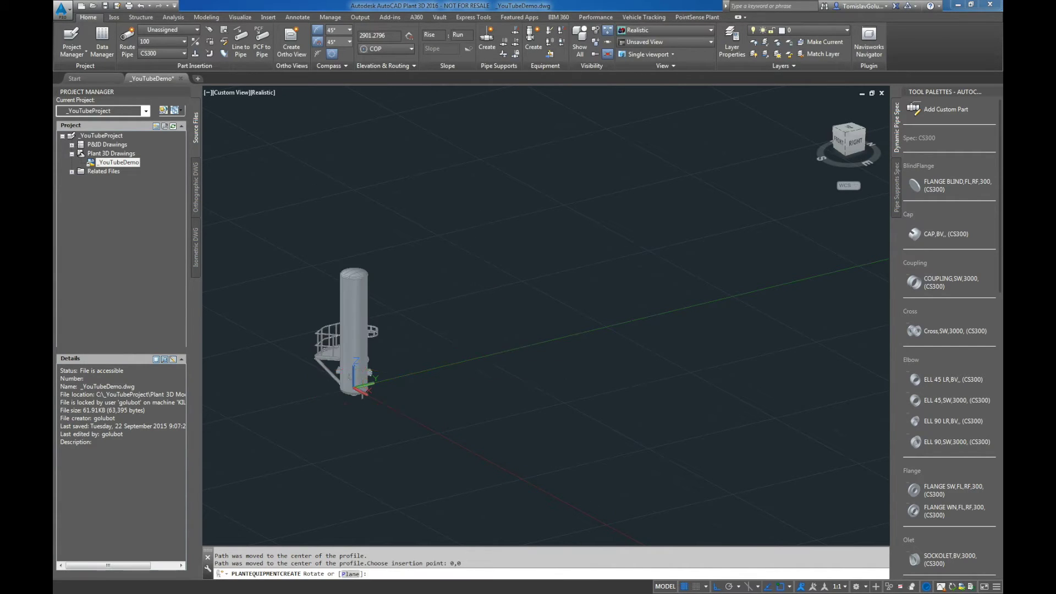
key("Return")
scroll(370, 364, "up", 8)
middle_click_drag(710, 381, 395, 307, "shift")
scroll(394, 307, "down", 2)
scroll(522, 289, "down", 3)
middle_click_drag(583, 316, 377, 328, "shift")
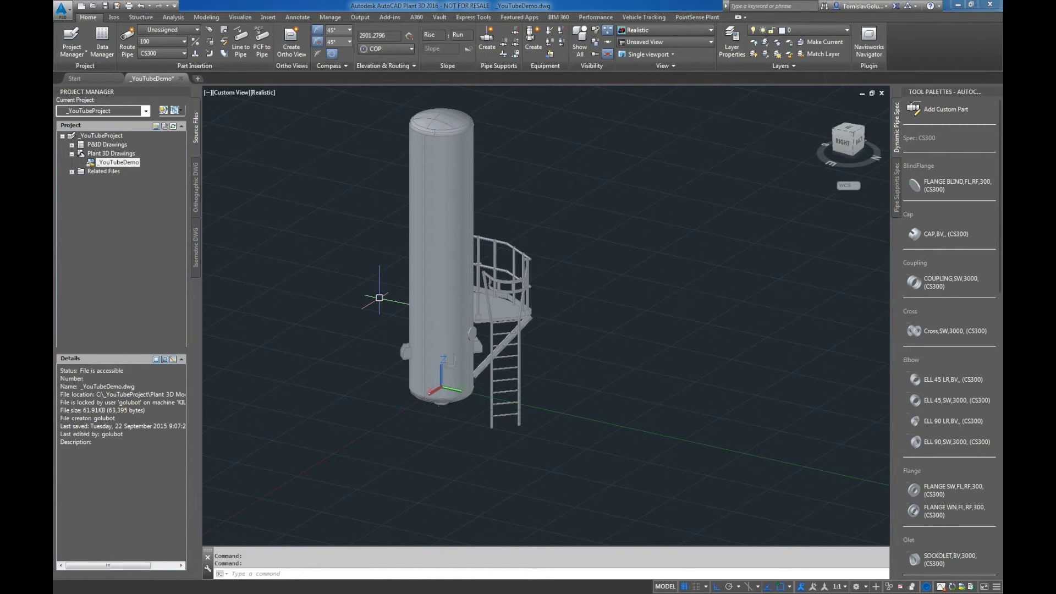
scroll(423, 315, "down", 2)
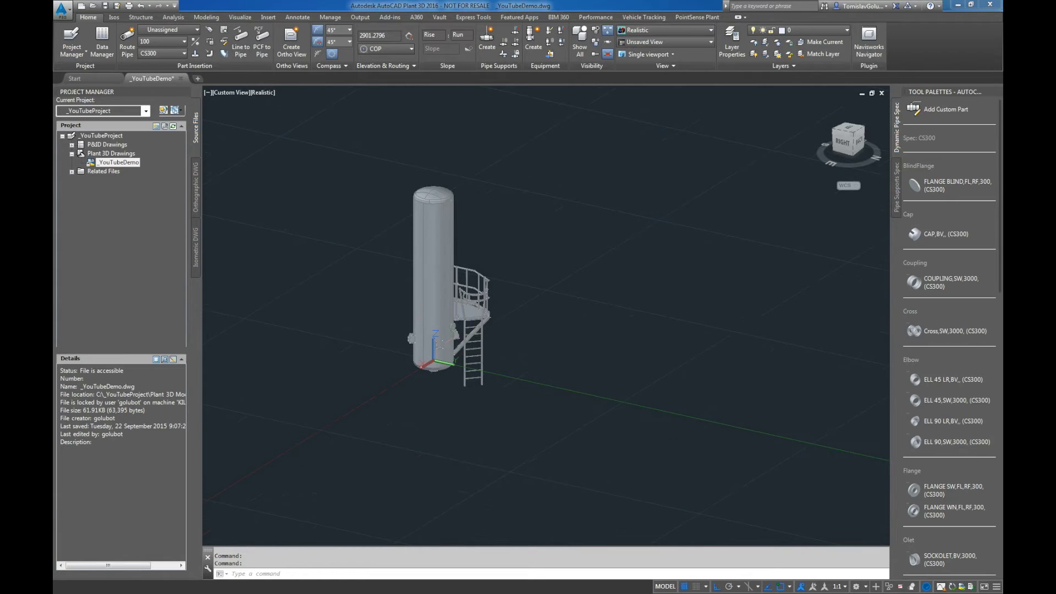
middle_click_drag(451, 308, 546, 306, "shift")
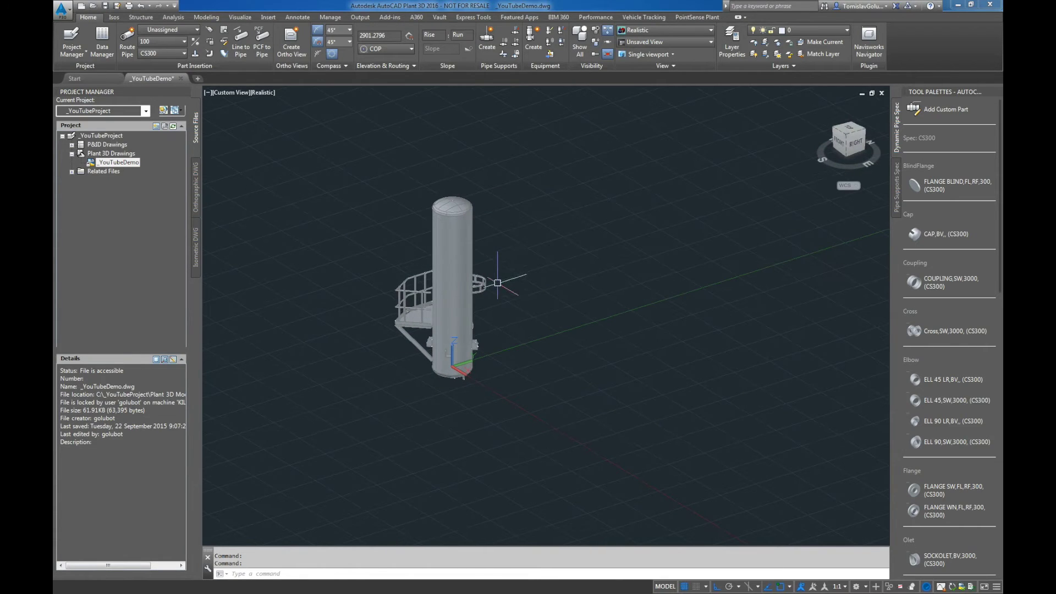
Erase the vessel with the E command, leaving the model empty
type("e")
key("Return")
left_click(452, 266)
key("Return")
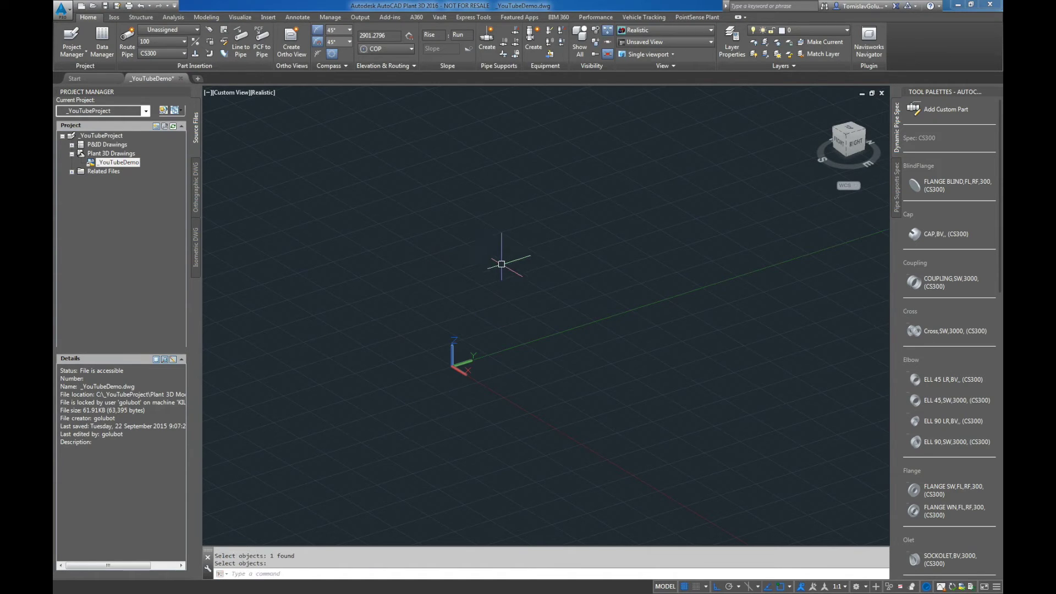
Route a CS300 pipe from the origin through three points, forming a zigzag with two bends
middle_click_drag(540, 255, 493, 255)
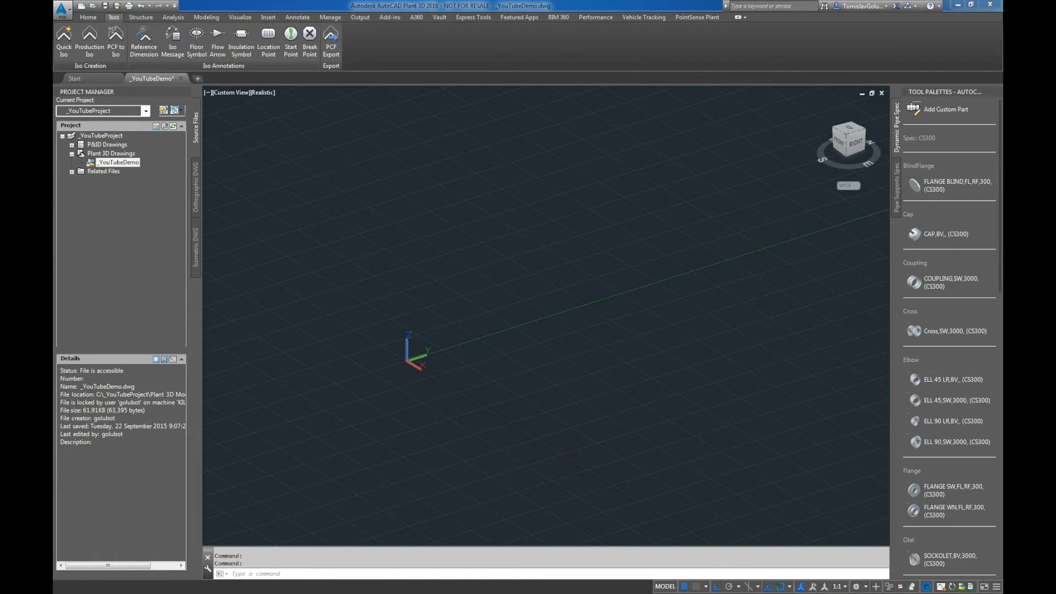
left_click(127, 37)
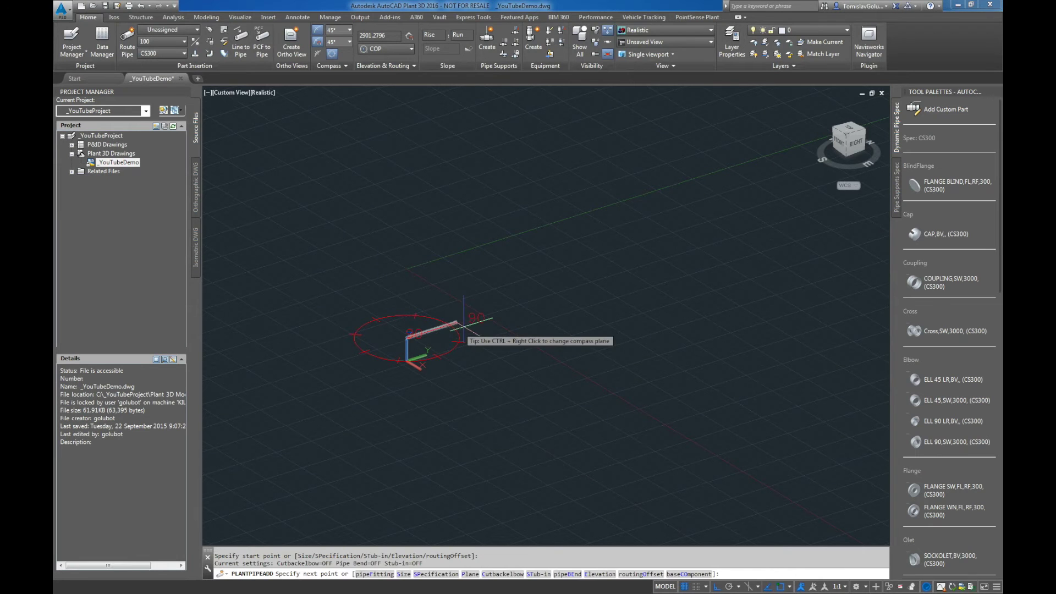
left_click(499, 309)
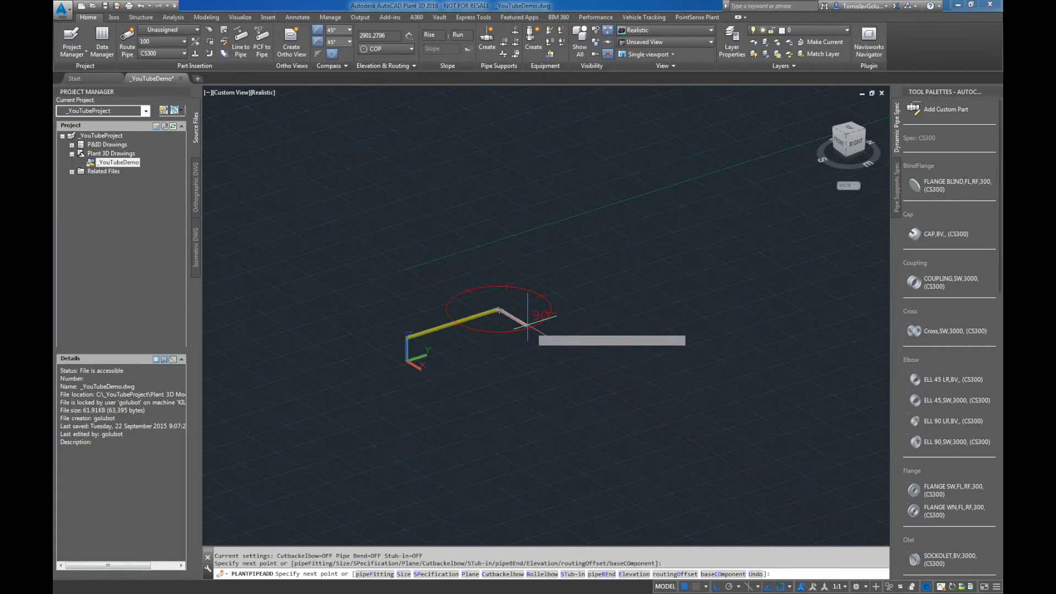
left_click(549, 340)
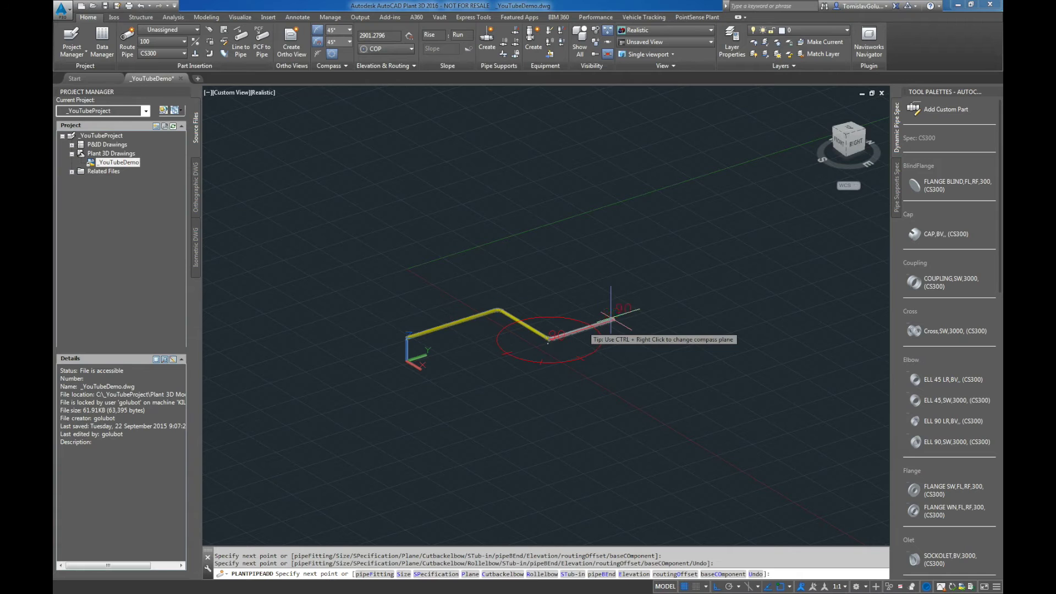
left_click(629, 317)
key("Return")
scroll(527, 285, "up", 4)
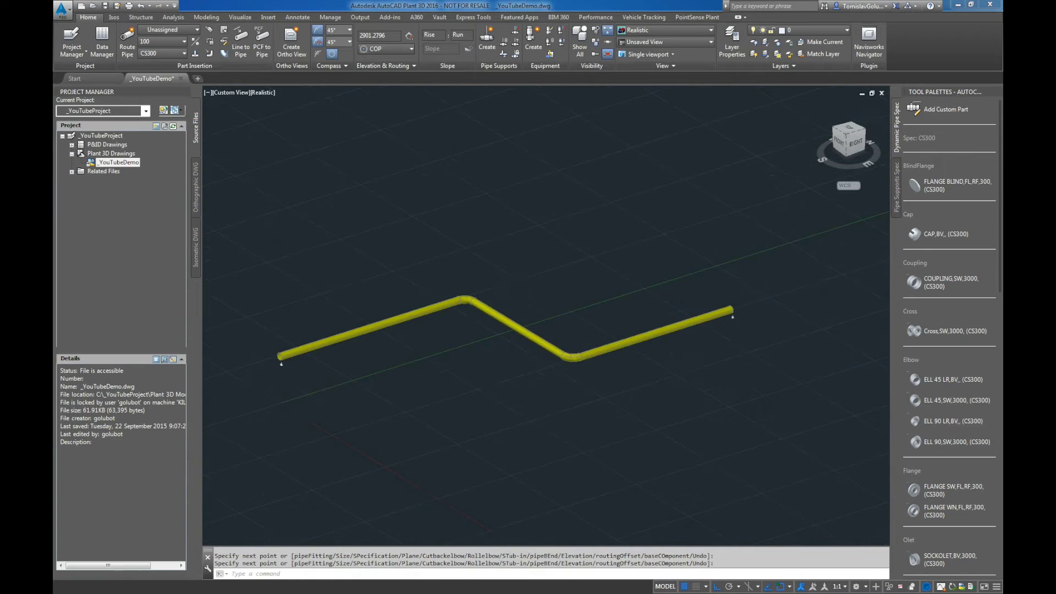
scroll(527, 285, "down", 3)
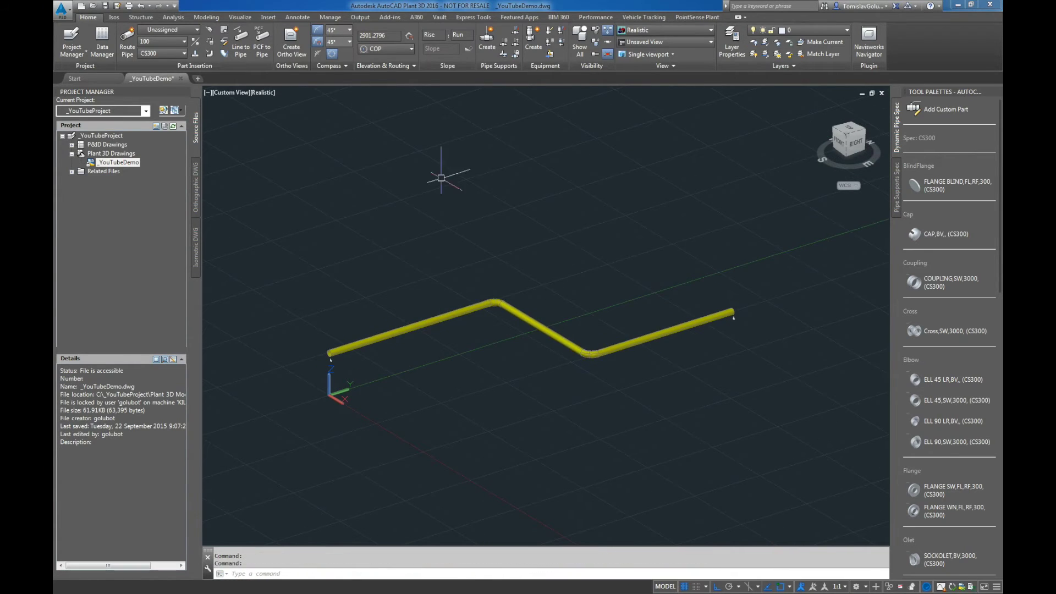
Add a 2000 steel column reference dimension at the first pipe point
left_click(114, 17)
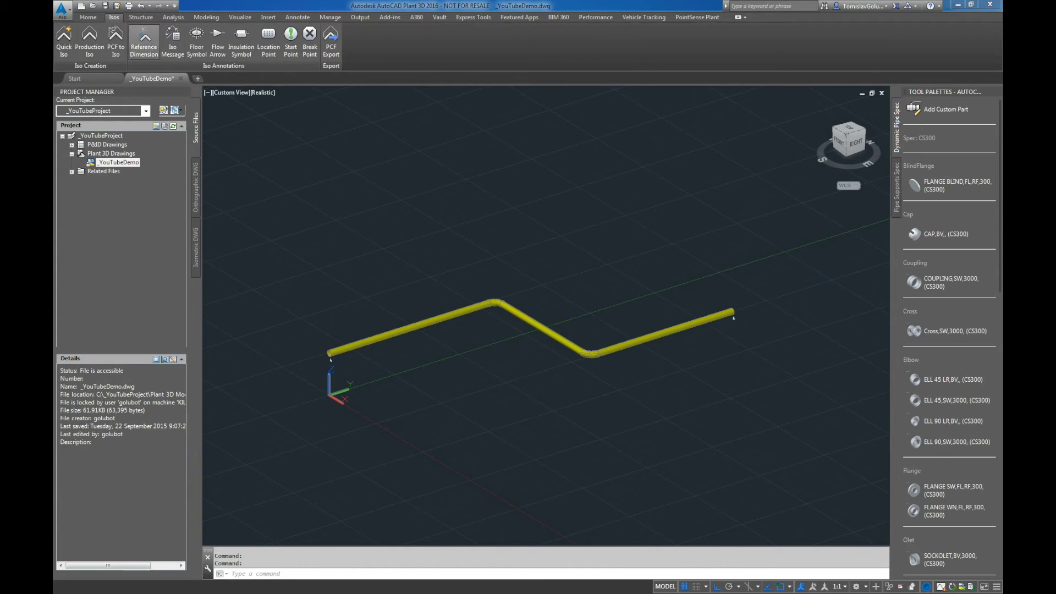
left_click(144, 41)
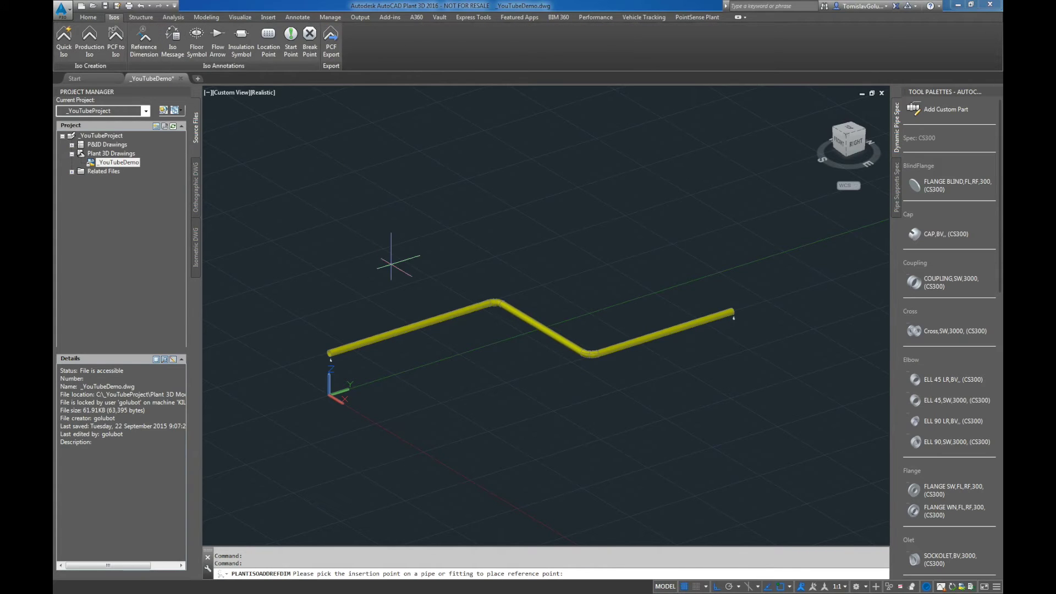
left_click(410, 327)
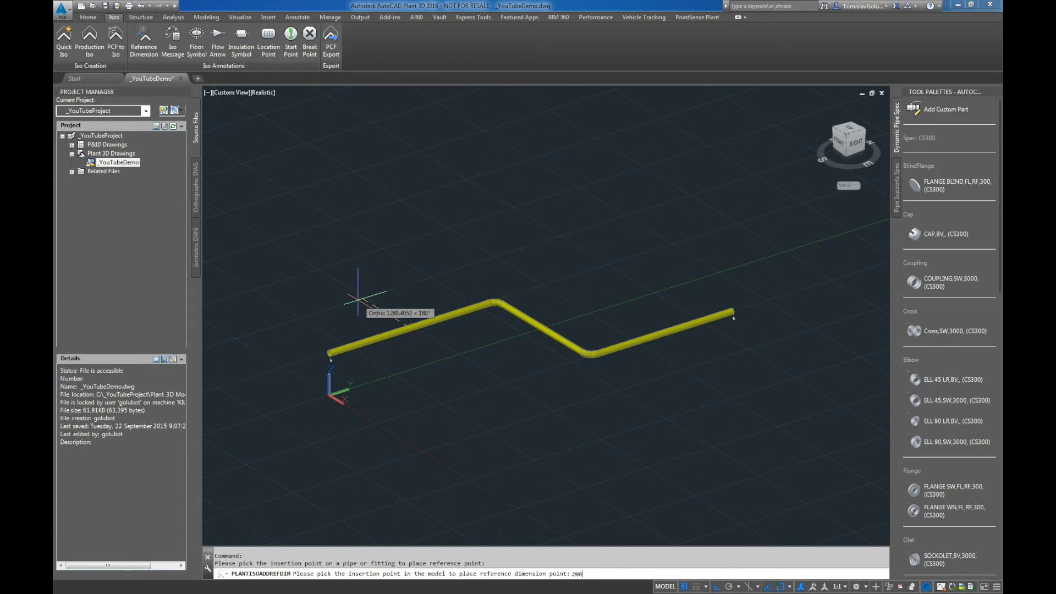
type("2000")
key("Return")
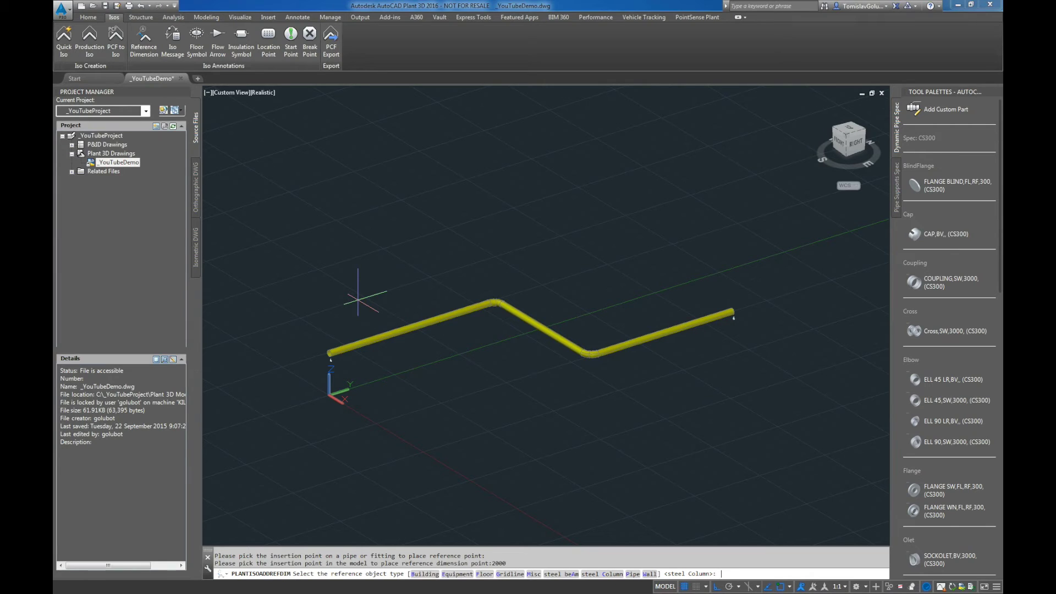
key("Return")
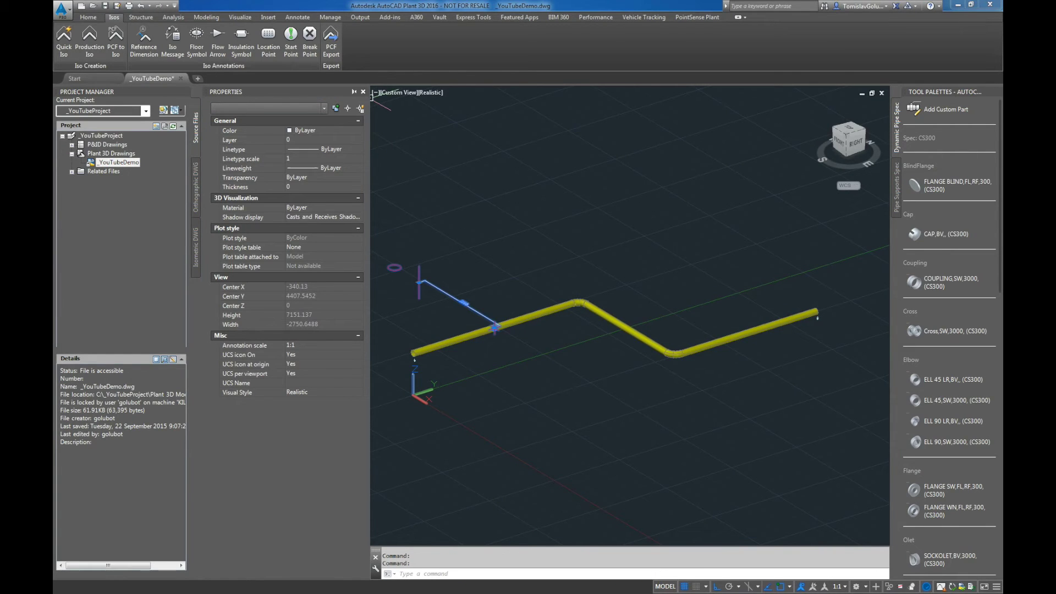
left_click(363, 92)
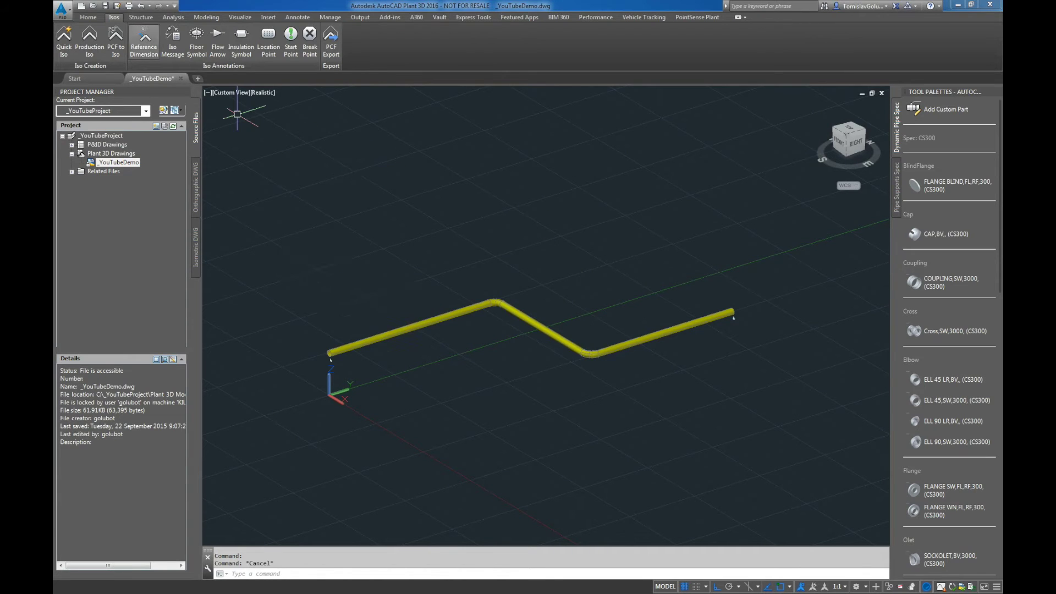
Add a 1000 gridline reference dimension on the sloping pipe run
left_click(144, 37)
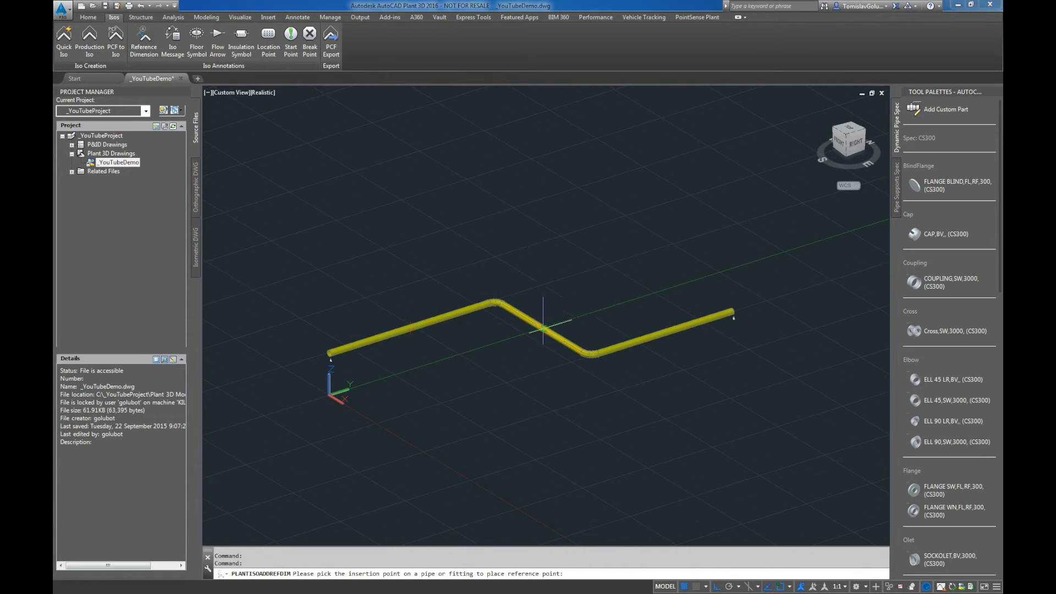
left_click(544, 329)
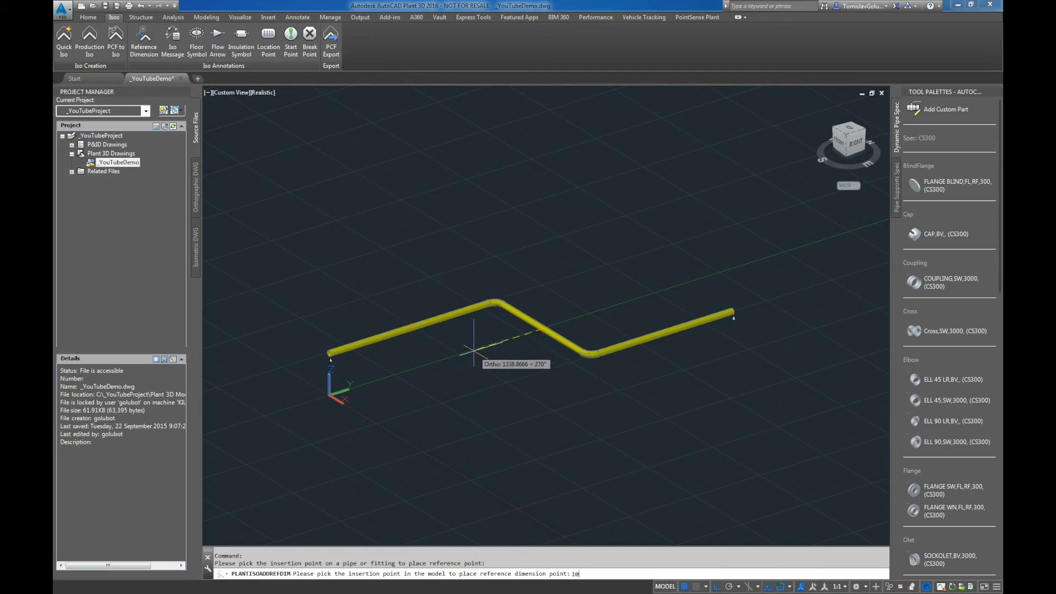
type("1000")
key("Return")
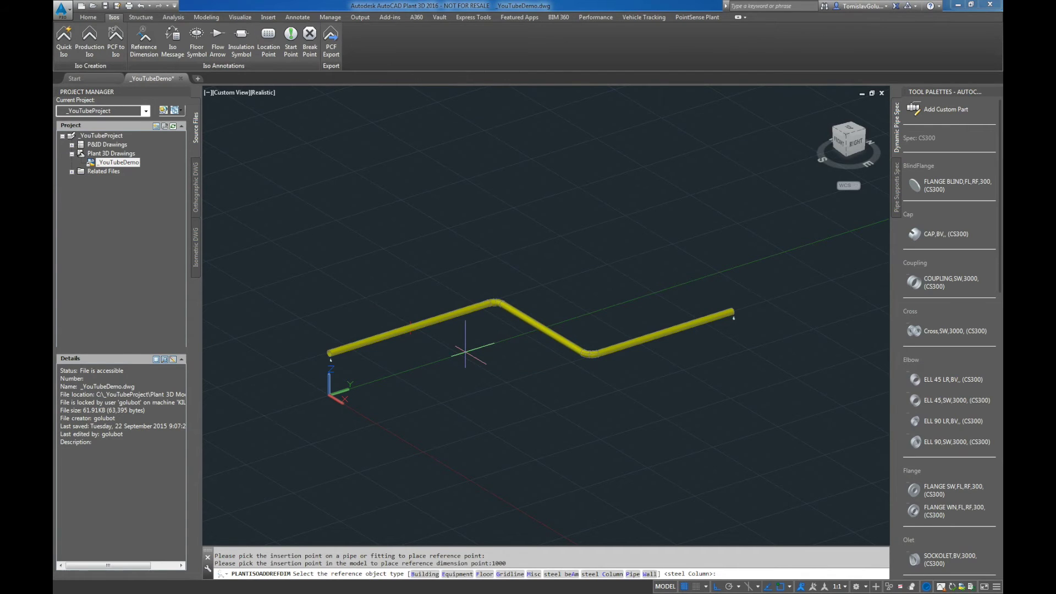
type("g")
key("Return")
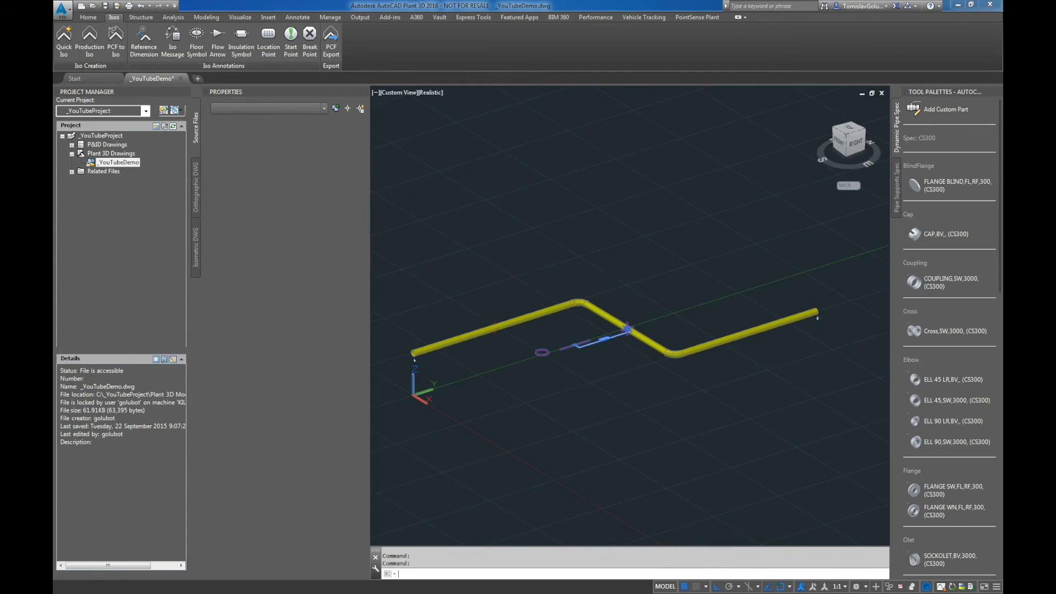
key("ctrl+z")
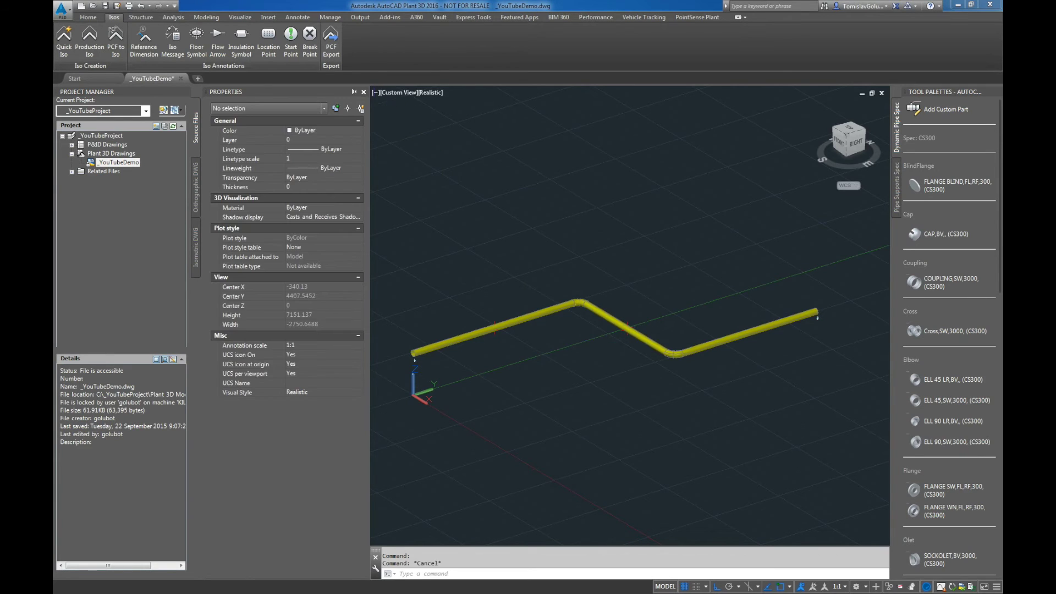
Add a 2000 steel column reference dimension on the final pipe run
left_click(143, 39)
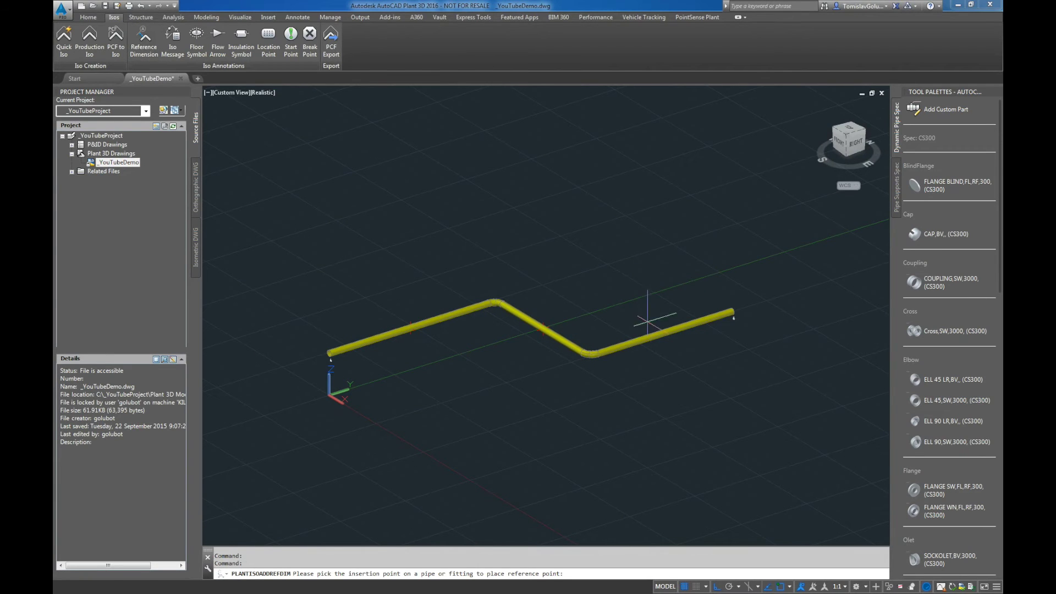
left_click(656, 336)
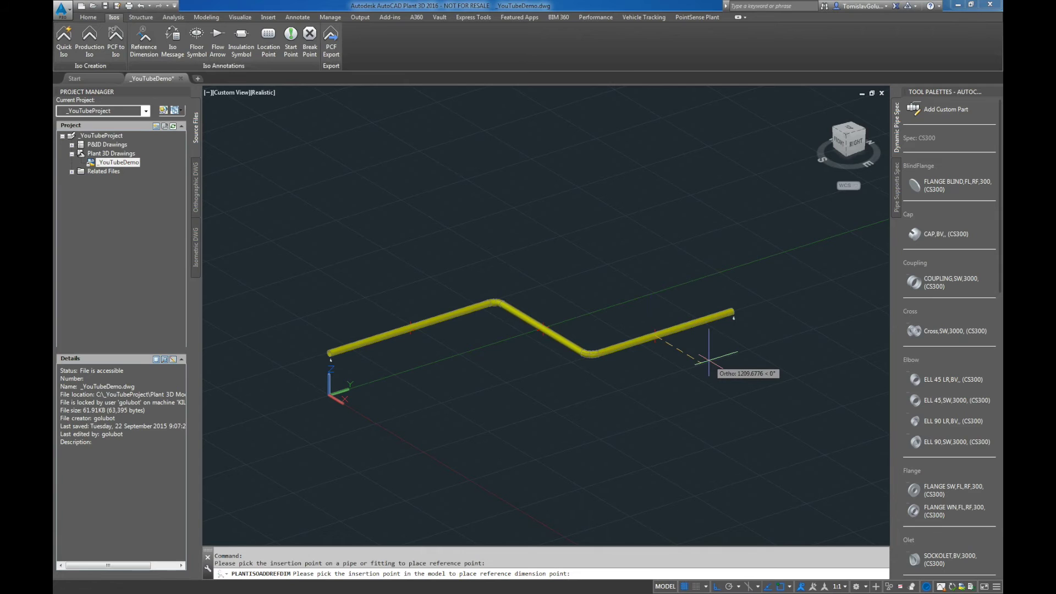
key("Return")
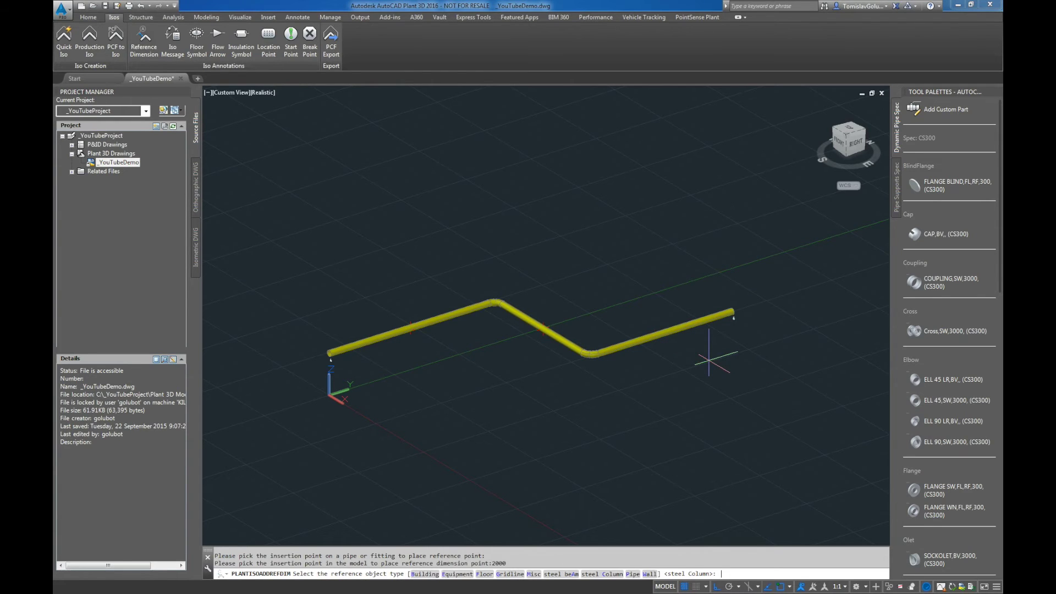
key("Return")
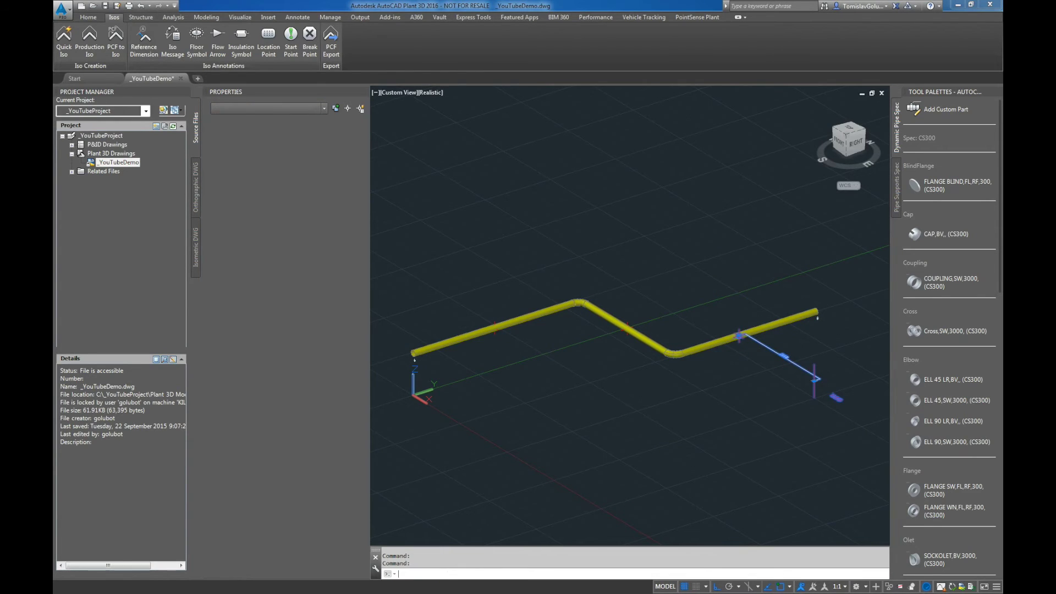
key("Escape")
key("Escape")
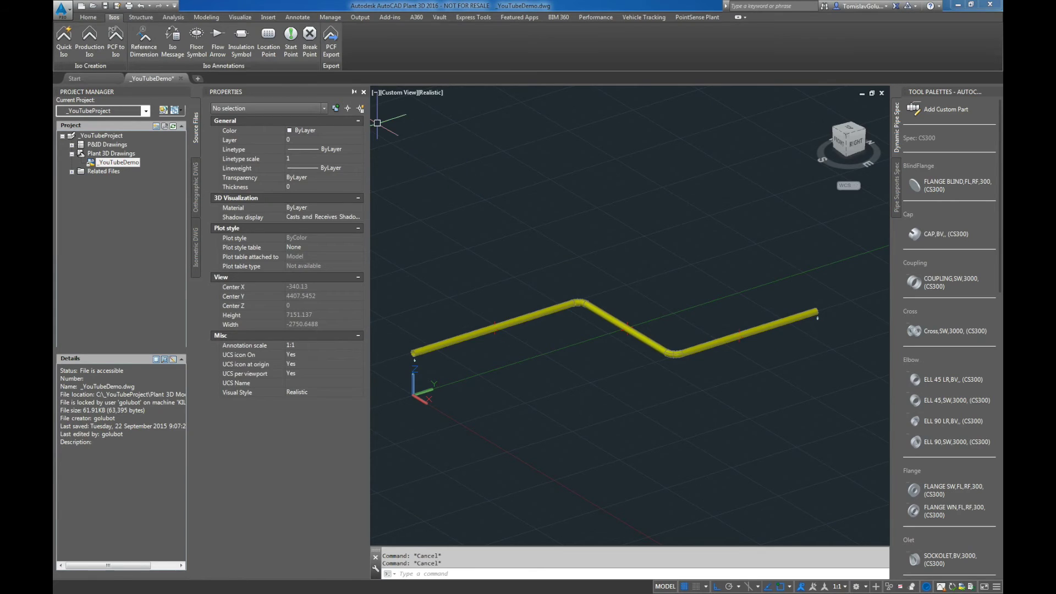
key("ctrl+1")
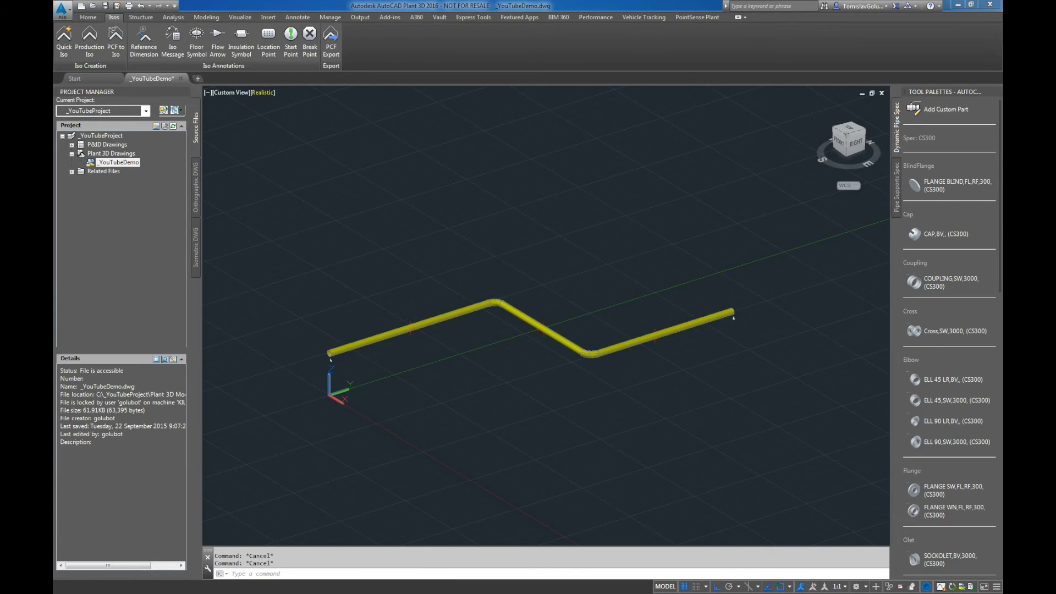
left_click(263, 92)
Switch the visual style to 2D Wireframe and recentre the model
key("Escape")
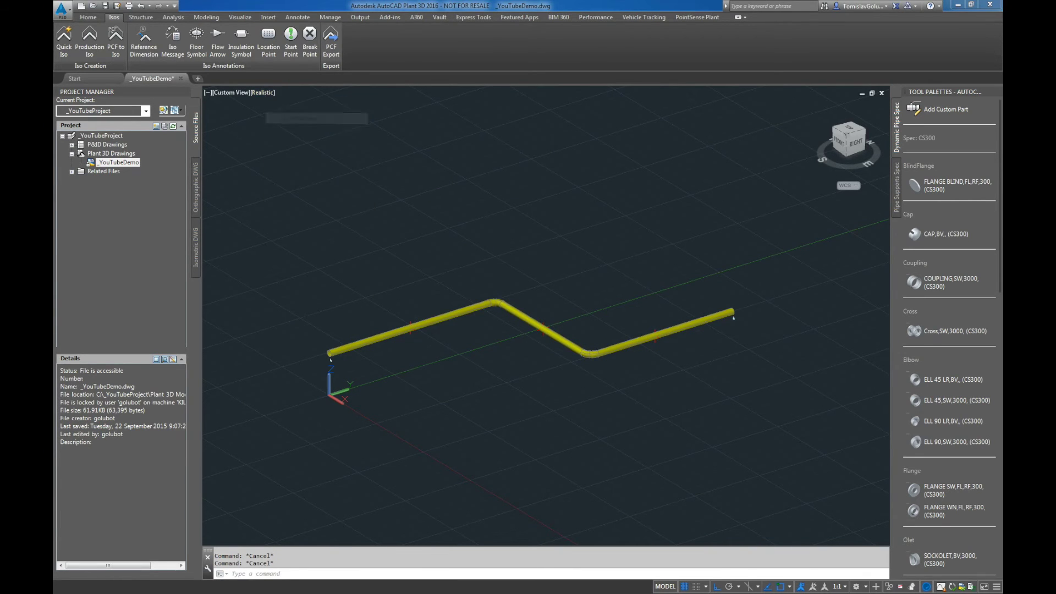
scroll(387, 302, "up", 5)
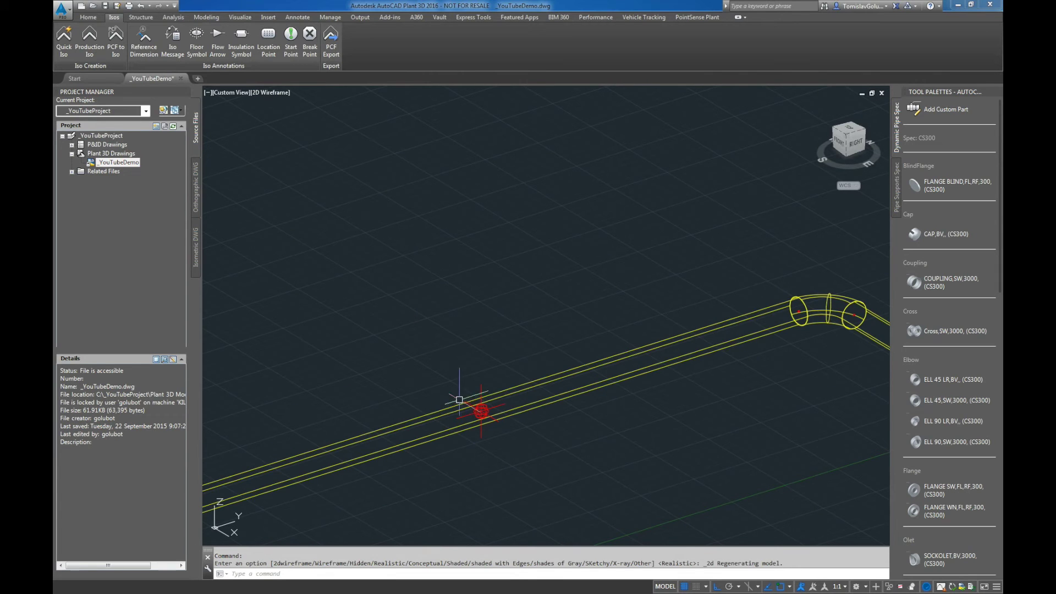
scroll(424, 349, "down", 5)
scroll(554, 307, "down", 2)
middle_click_drag(608, 298, 581, 302)
Window-select the whole pipe run and create a Check_A2 Quick Iso from it
left_click(64, 38)
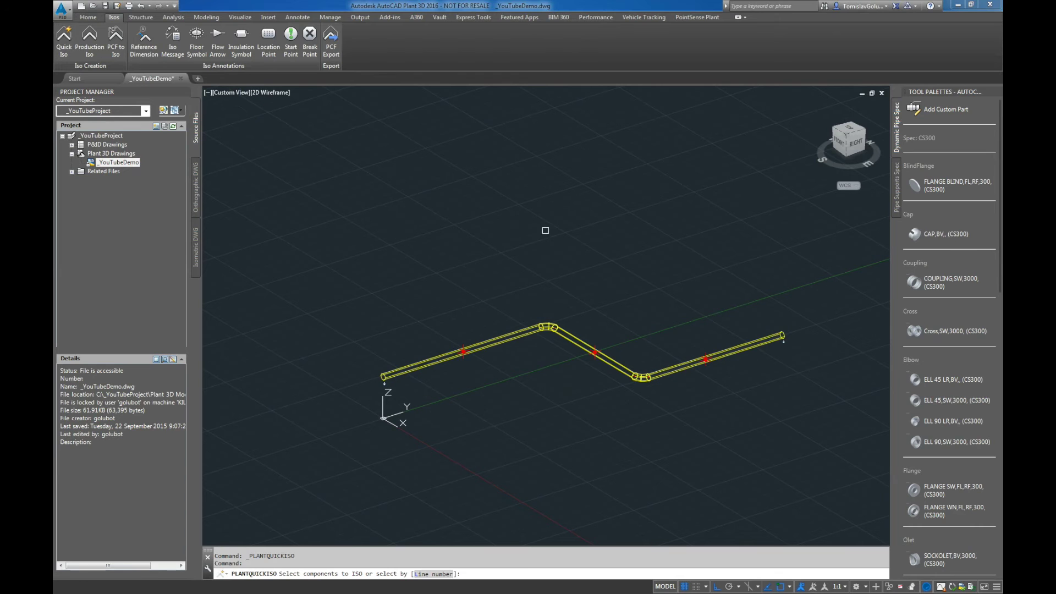
left_click(746, 421)
left_click(518, 303)
left_click(563, 276)
left_click(389, 383)
key("Return")
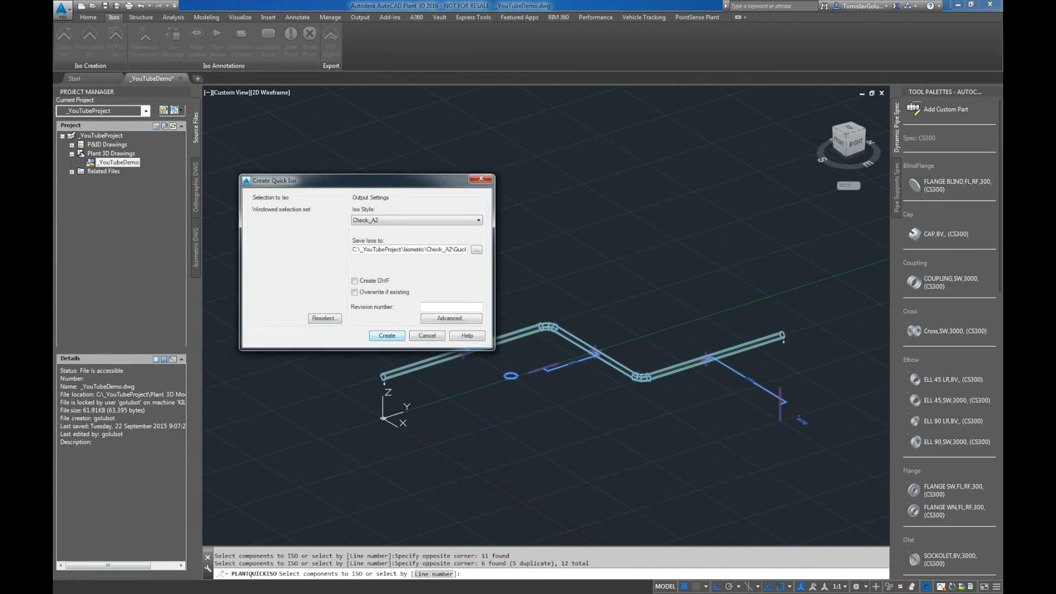
left_click(387, 335)
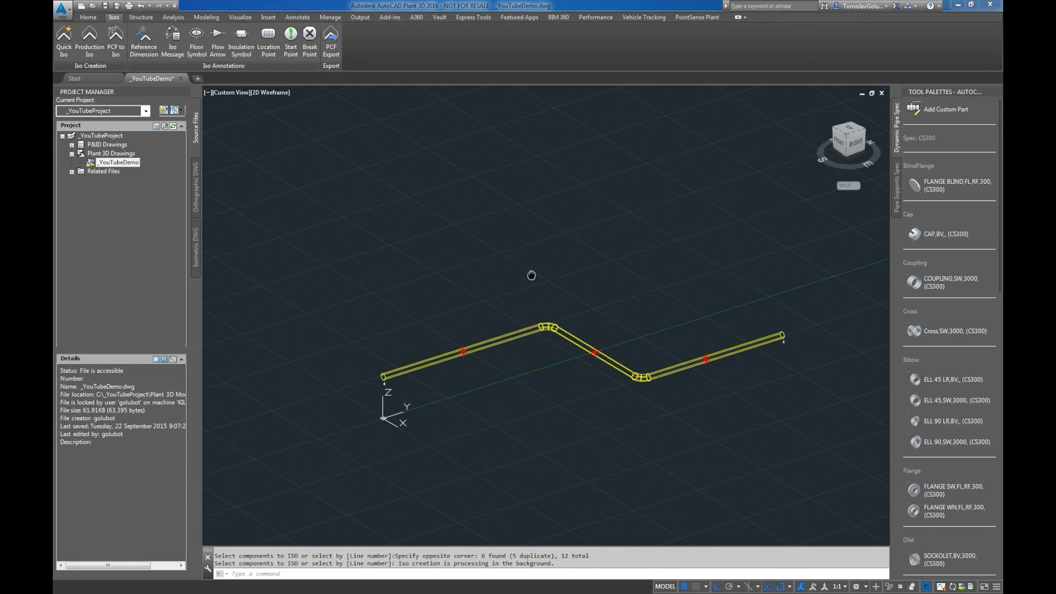
middle_click_drag(530, 276, 495, 264)
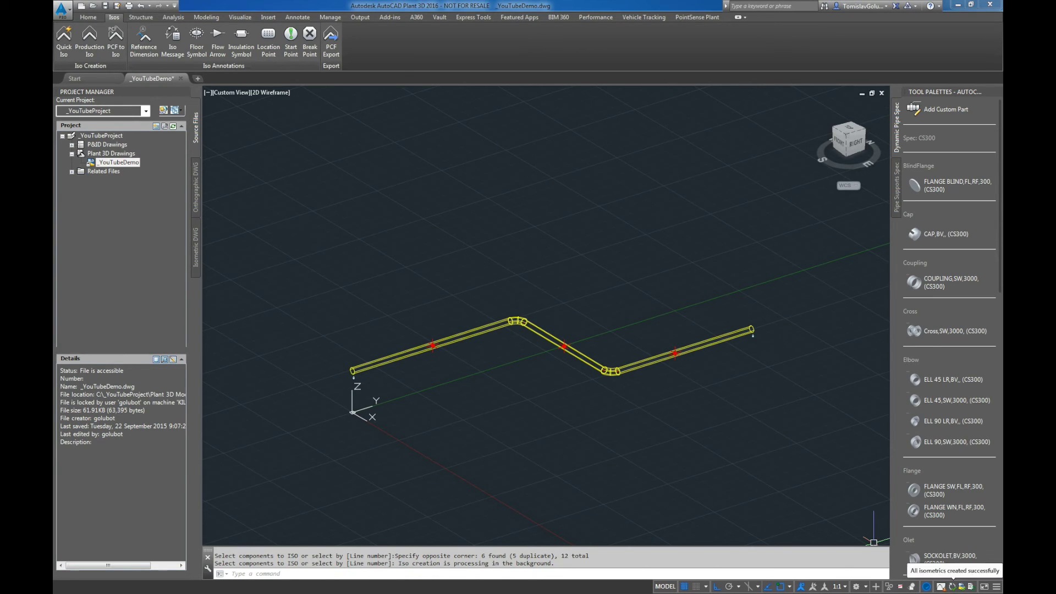
Open UserDefinedLine (3).dwg, zoom extents, and pan along the grid, column and BUILDING dimensions
left_click(583, 297)
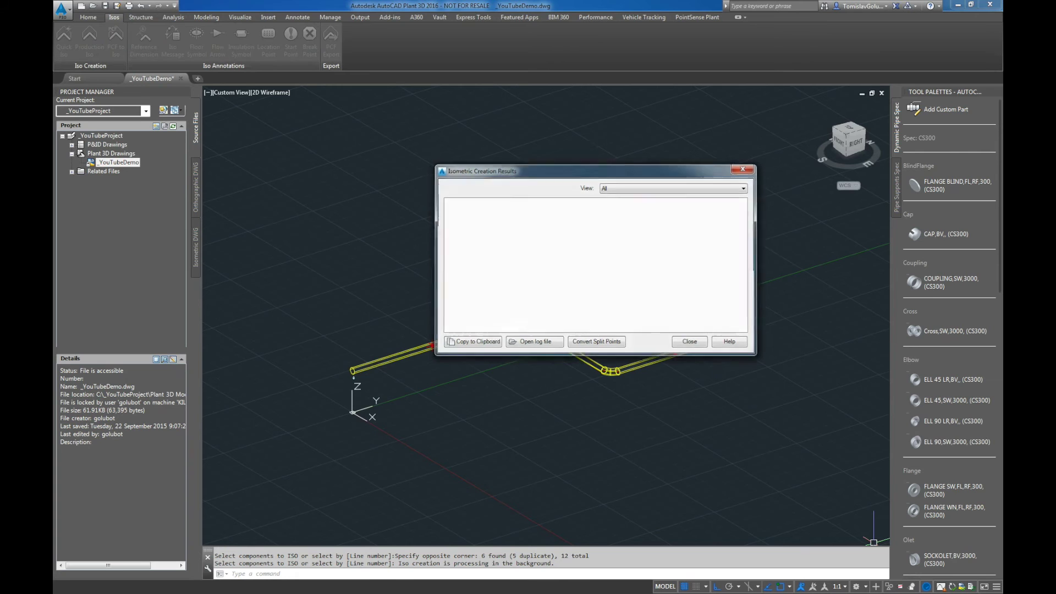
middle_click(243, 369)
middle_click(242, 369)
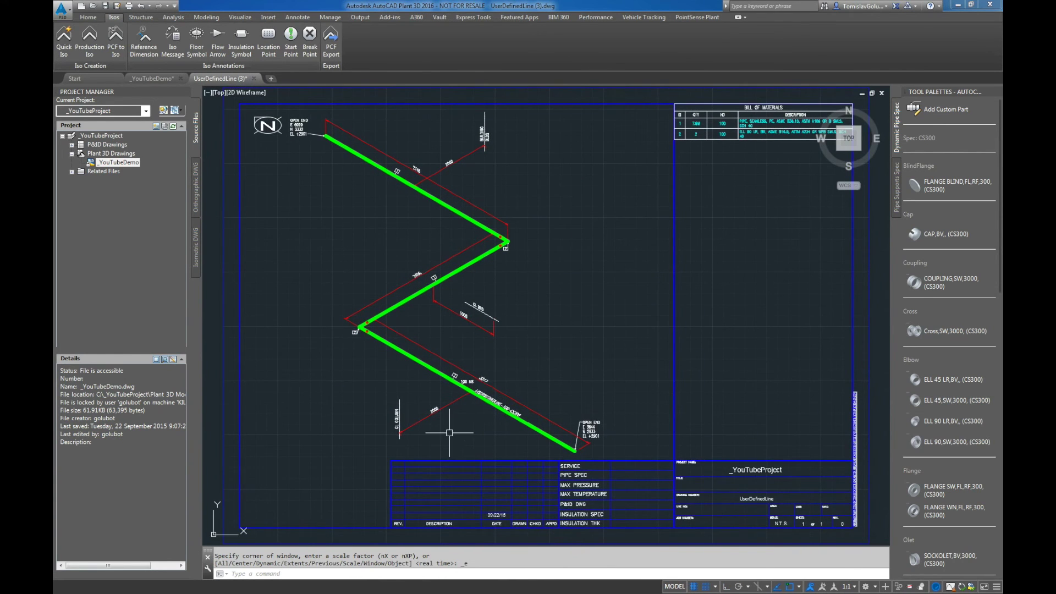
scroll(447, 431, "up", 4)
middle_click_drag(416, 391, 490, 374)
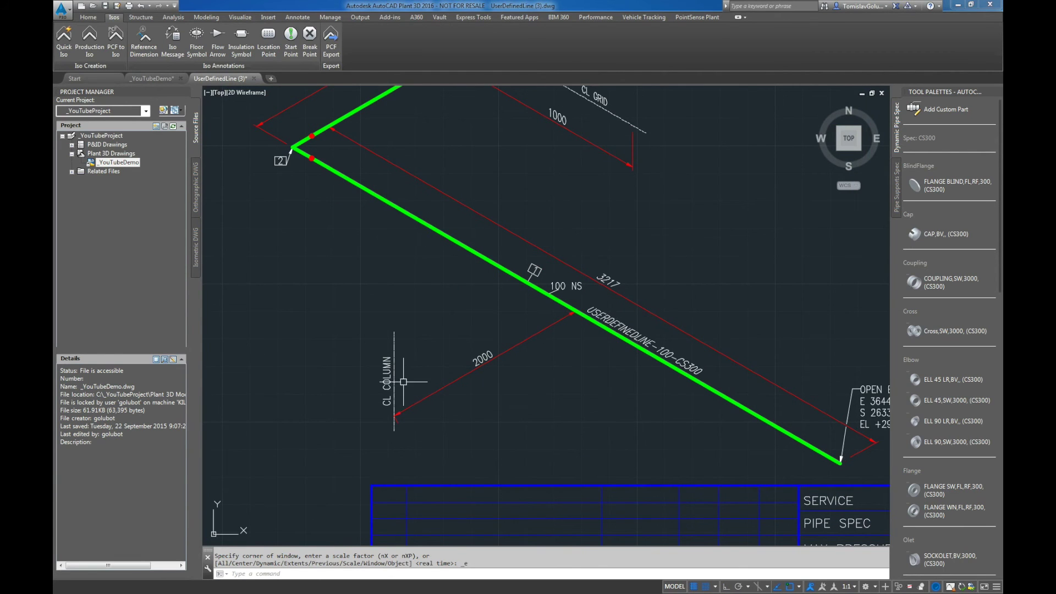
middle_click_drag(491, 252, 510, 343)
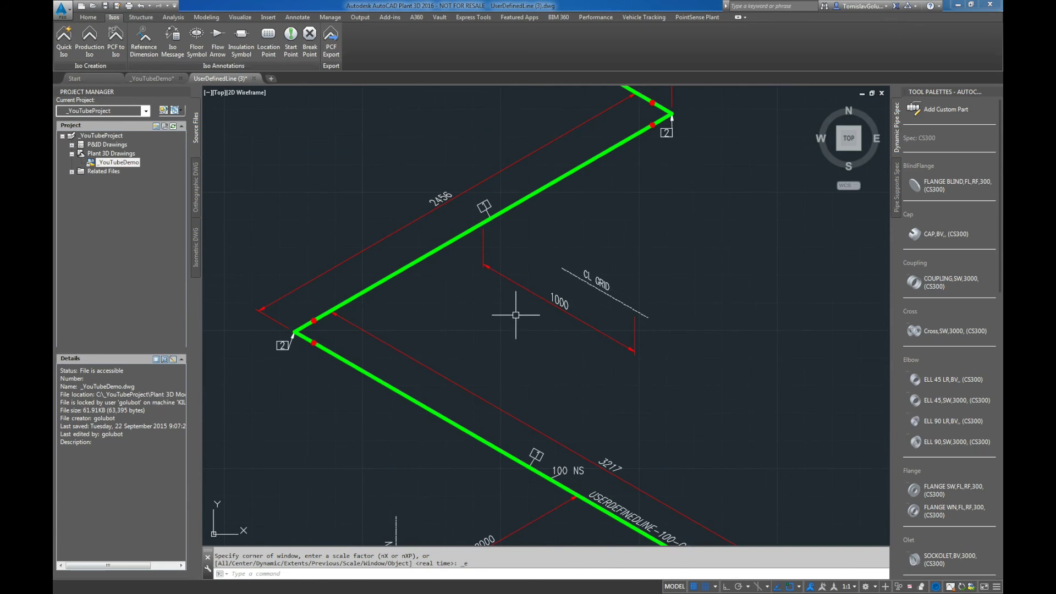
middle_click_drag(572, 201, 581, 379)
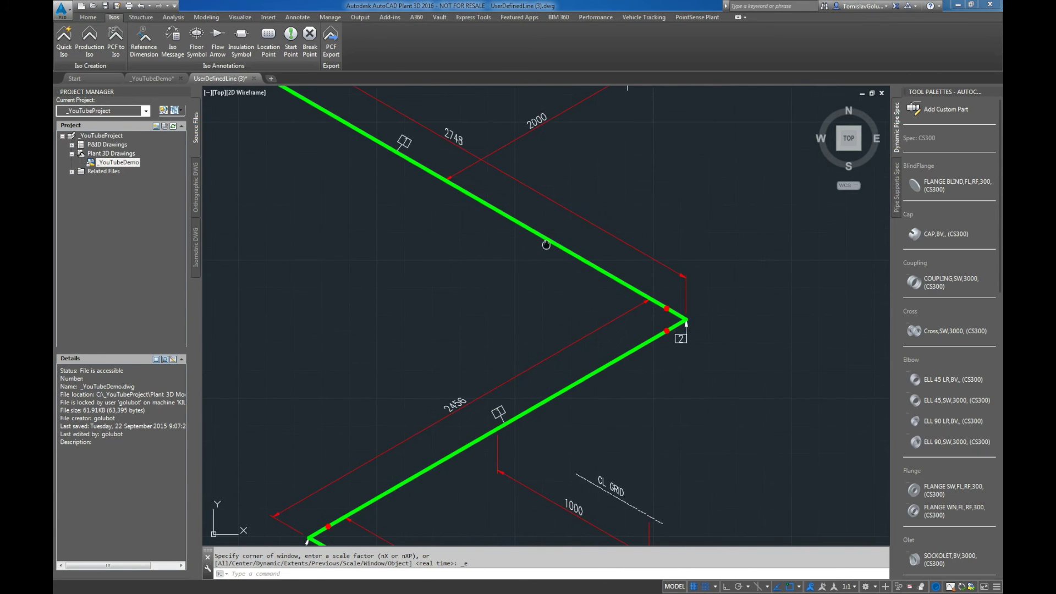
middle_click_drag(578, 129, 576, 267)
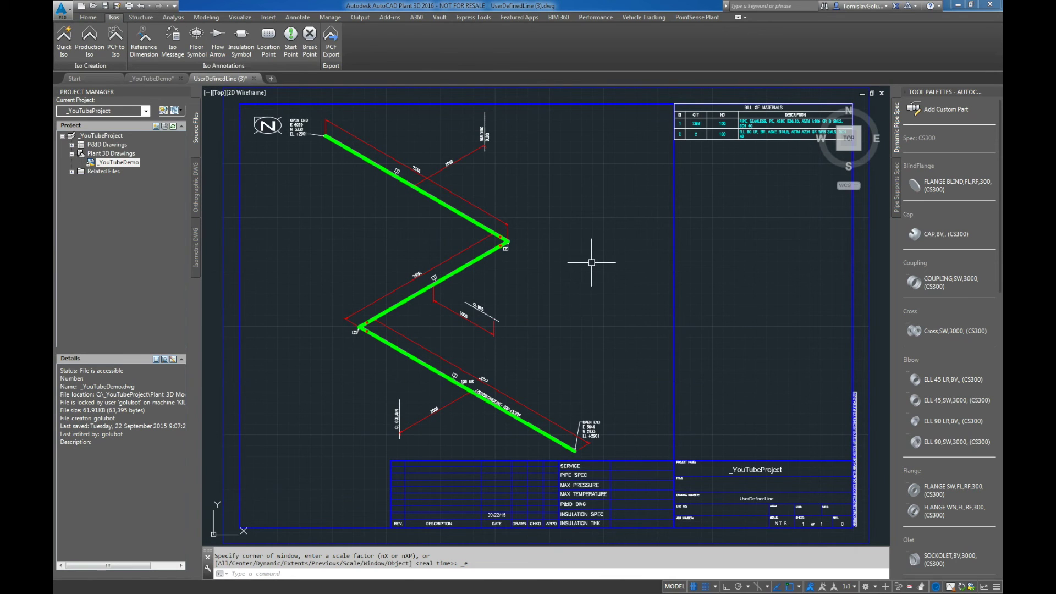
key("Escape")
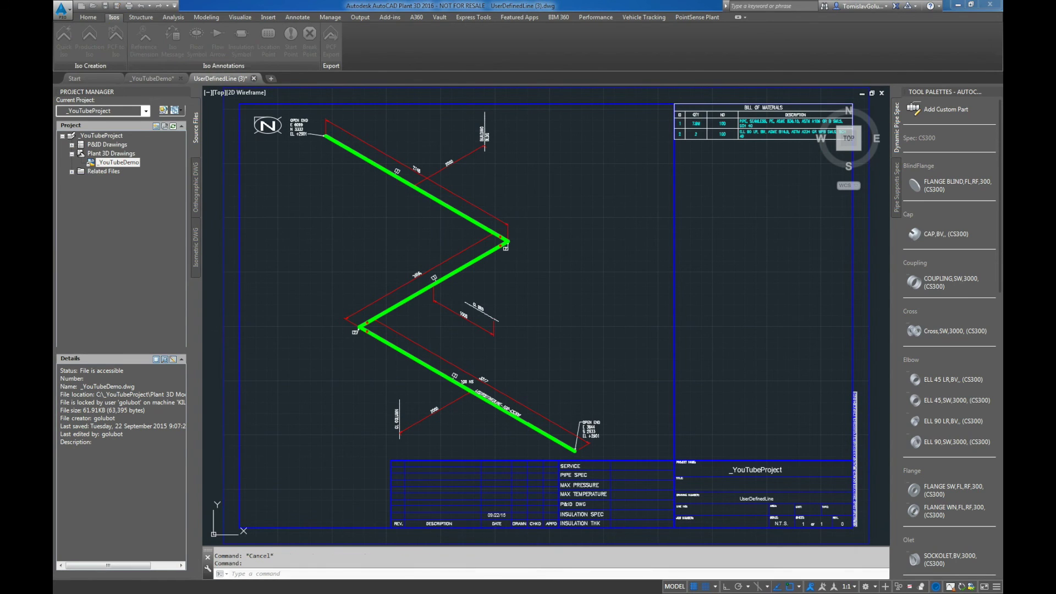
left_click(254, 78)
Discard changes to UserDefinedLine (3).dwg and return to the _YouTubeDemo model
left_click(573, 325)
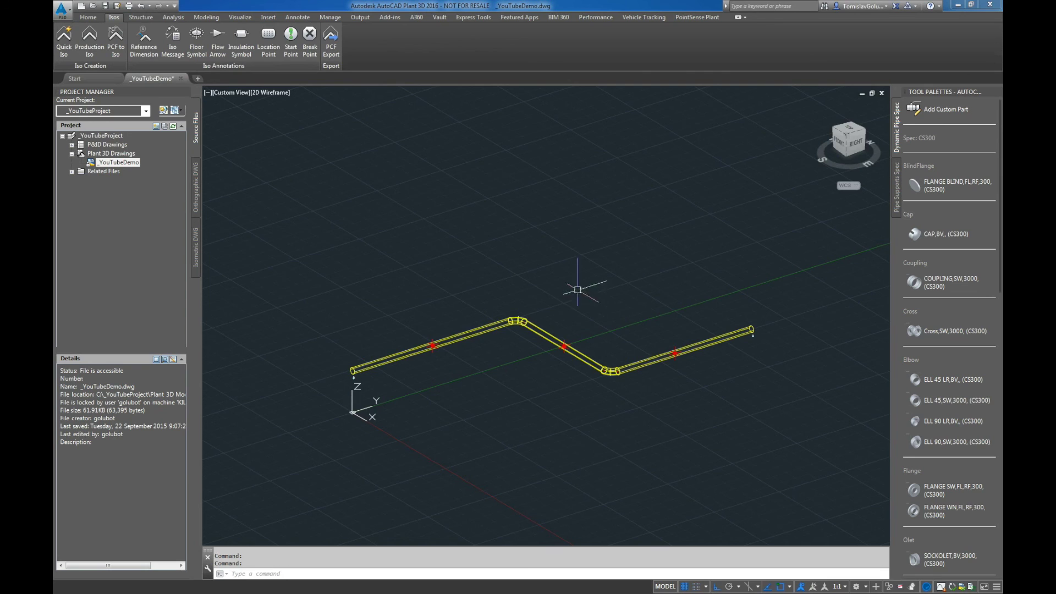